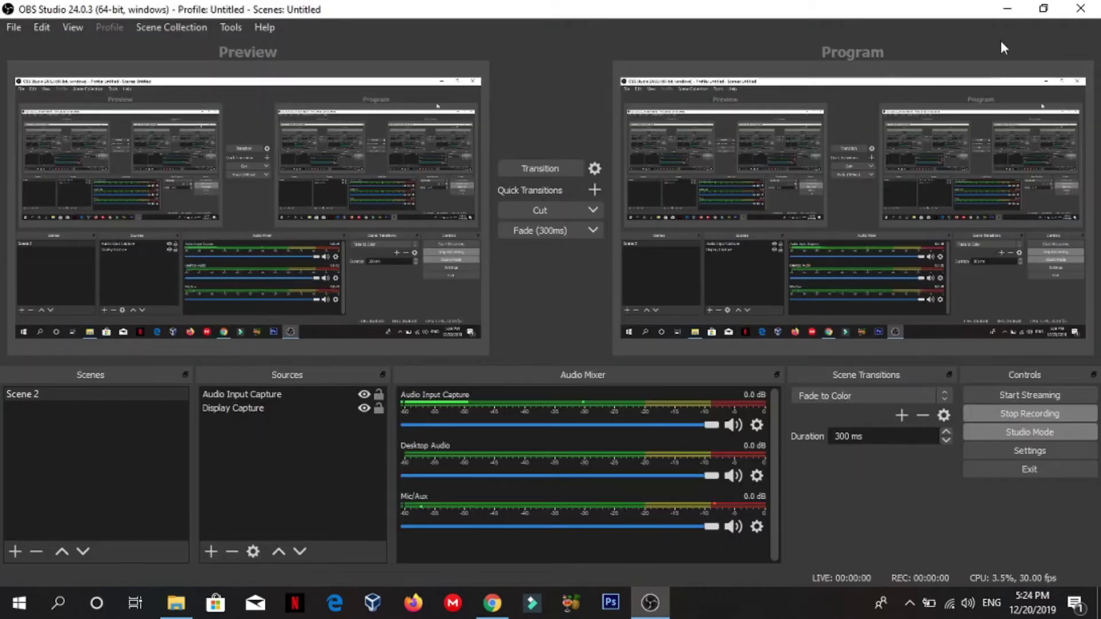
# Step: Extract the Internet Download Manager v6.35 Build 9 archive directly into the IDM LIFETIME folder on the desktop
pyautogui.click(1008, 8)
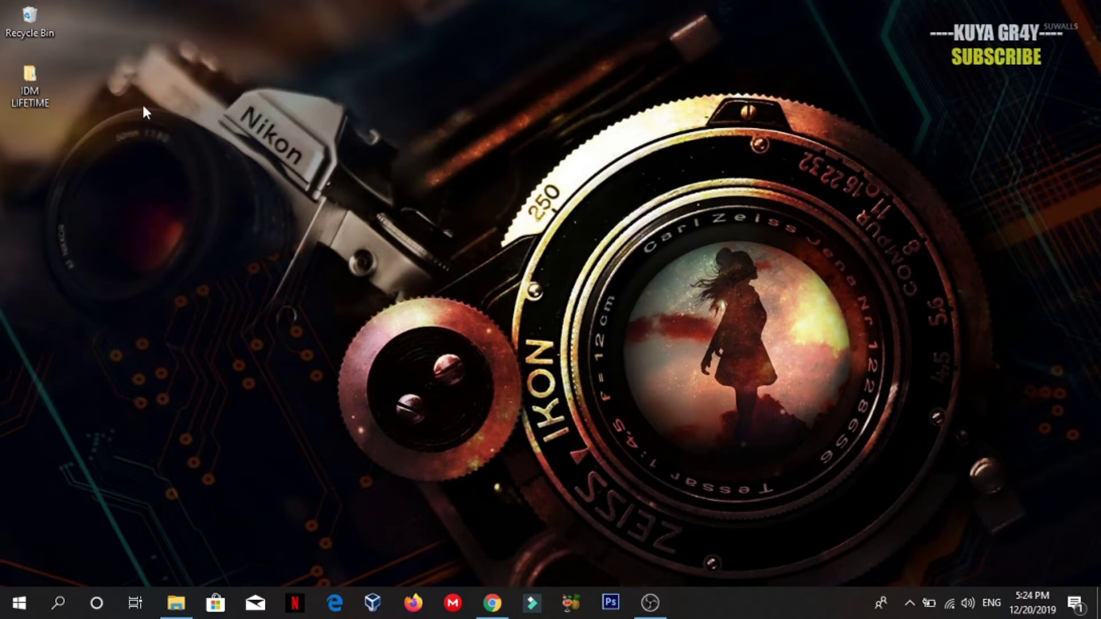
pyautogui.doubleClick(33, 79)
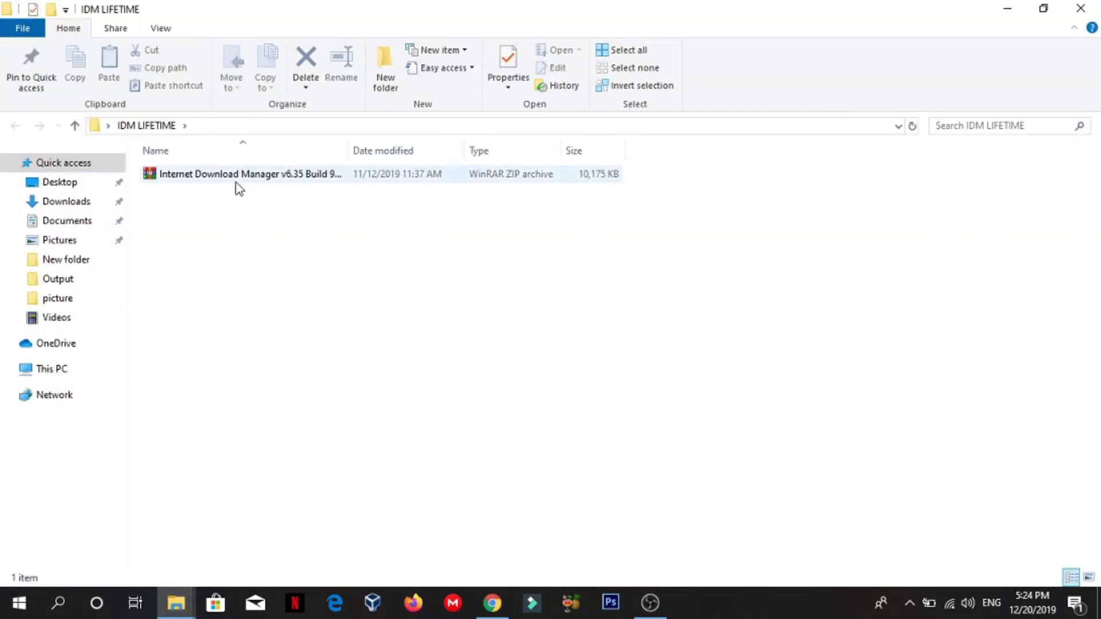
pyautogui.rightClick(238, 182)
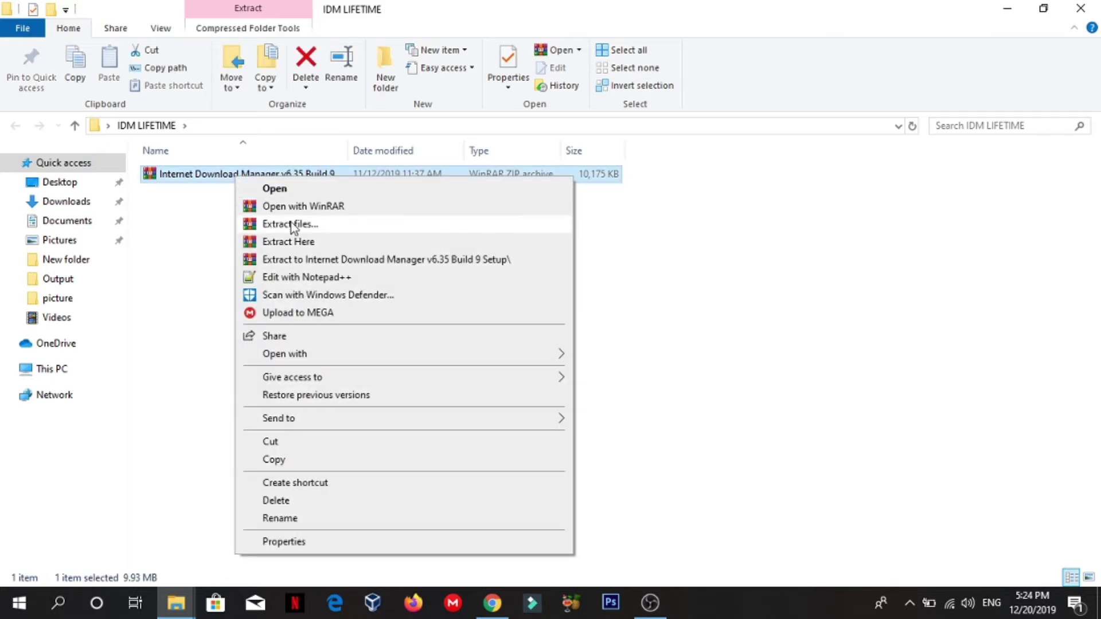
pyautogui.click(292, 241)
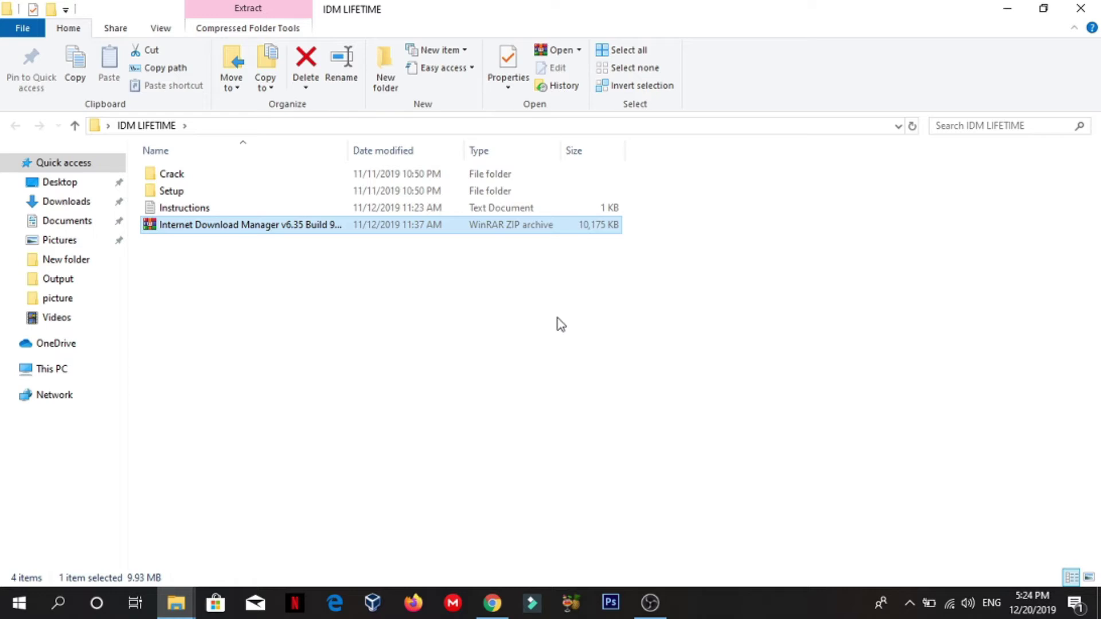
pyautogui.click(592, 305)
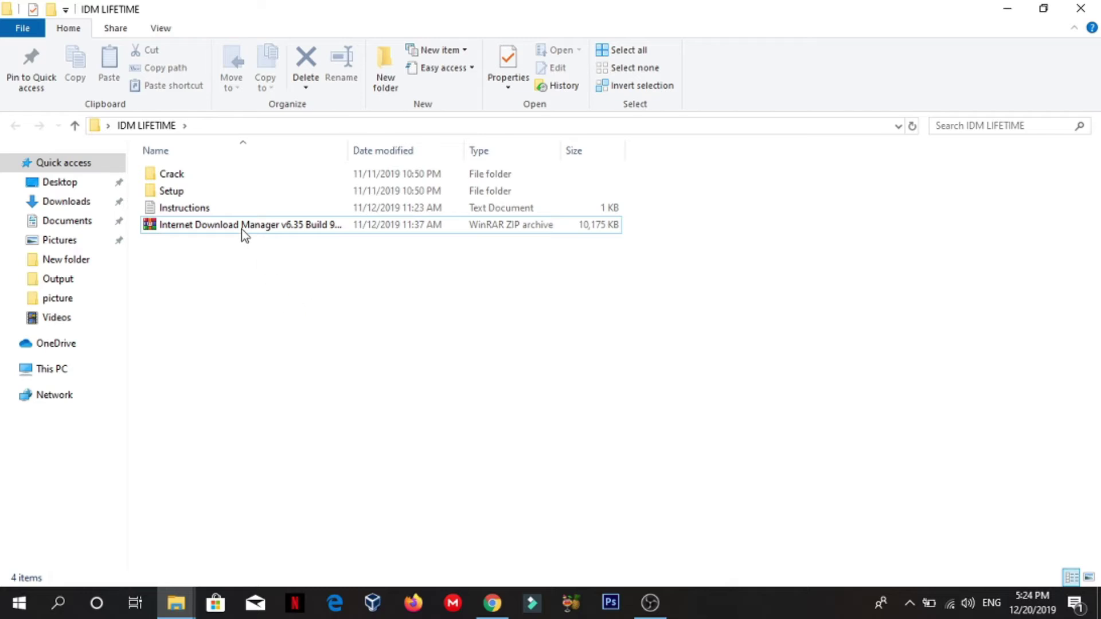
# Step: Launch the idman635build9f installer from the extracted Setup folder
pyautogui.doubleClick(202, 196)
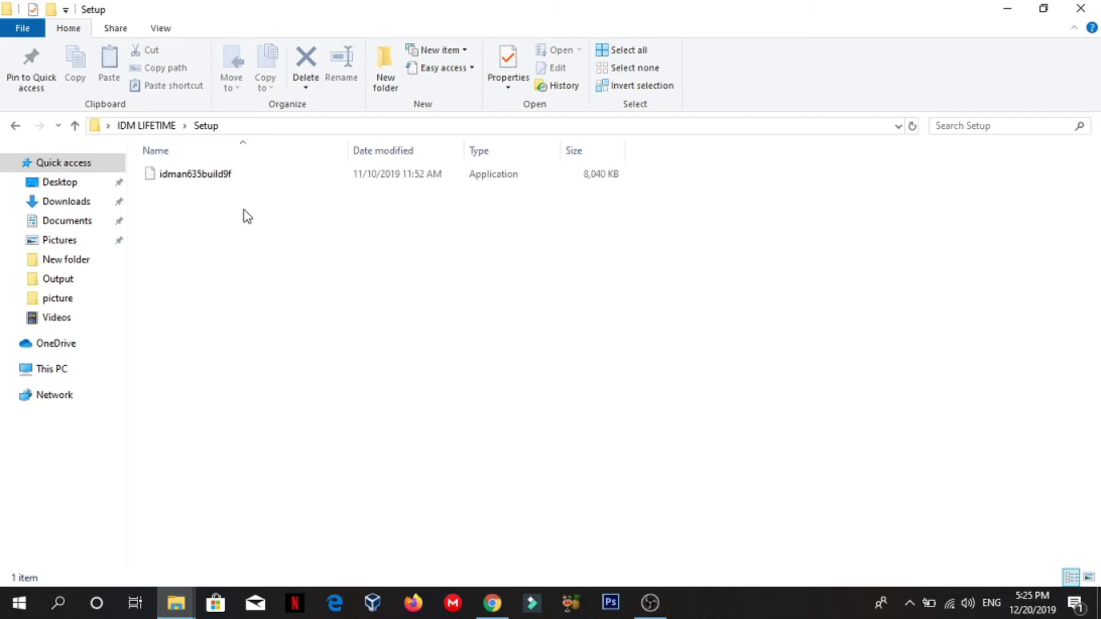
pyautogui.click(200, 175)
pyautogui.rightClick(201, 176)
pyautogui.click(238, 133)
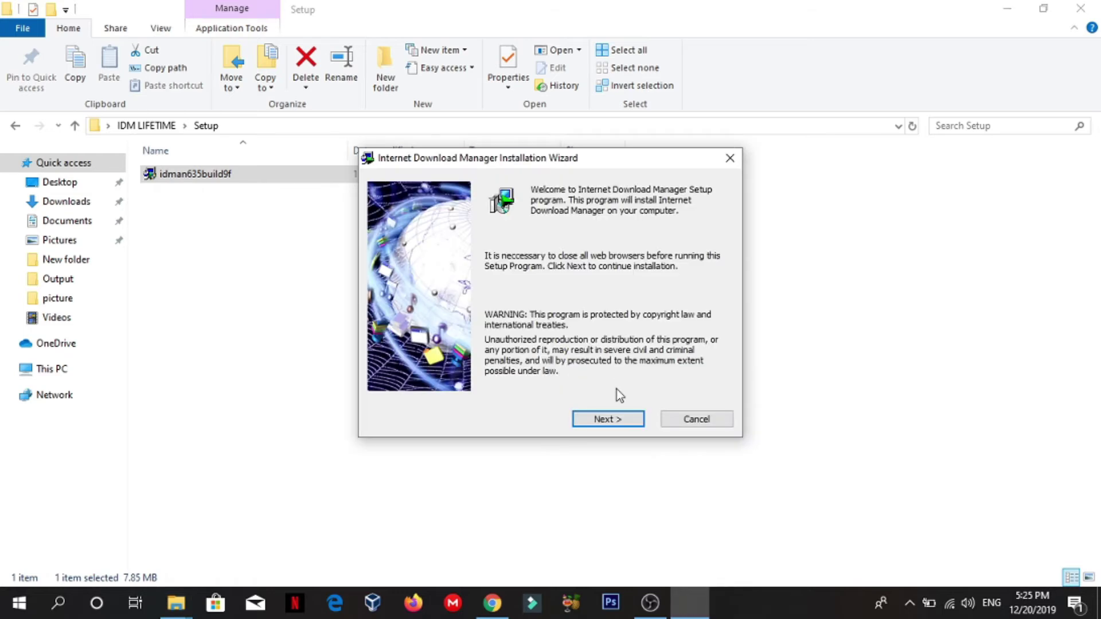
# Step: Install Internet Download Manager, accepting the license terms and keeping the default destination folder and the desktop icon option
pyautogui.click(620, 420)
pyautogui.click(528, 387)
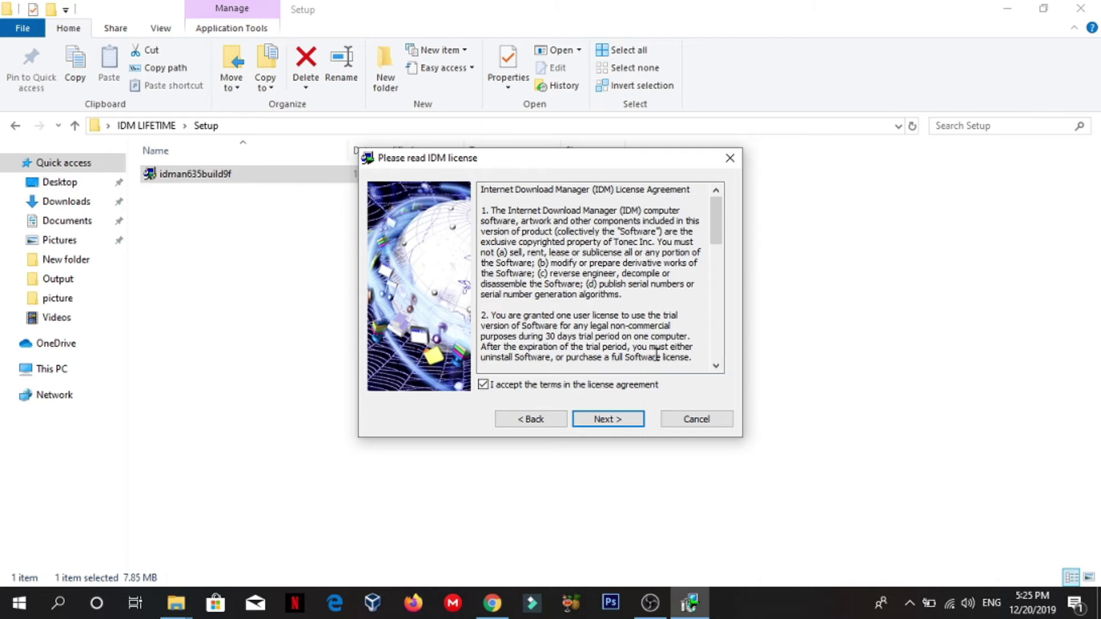
pyautogui.moveTo(719, 231); pyautogui.dragTo(717, 359)
pyautogui.click(622, 419)
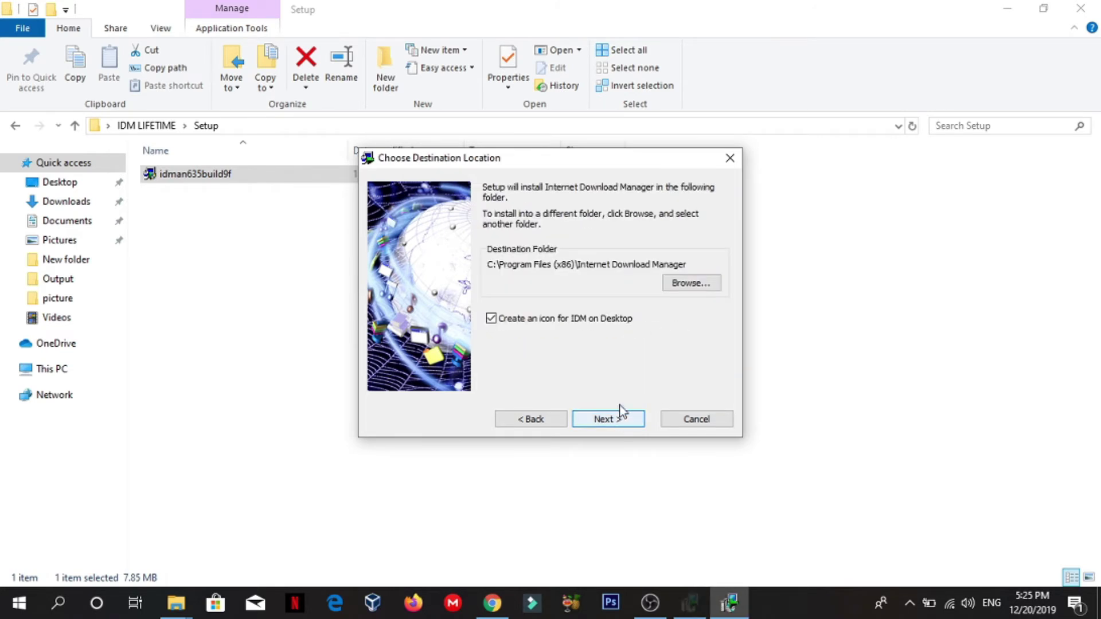
pyautogui.click(611, 419)
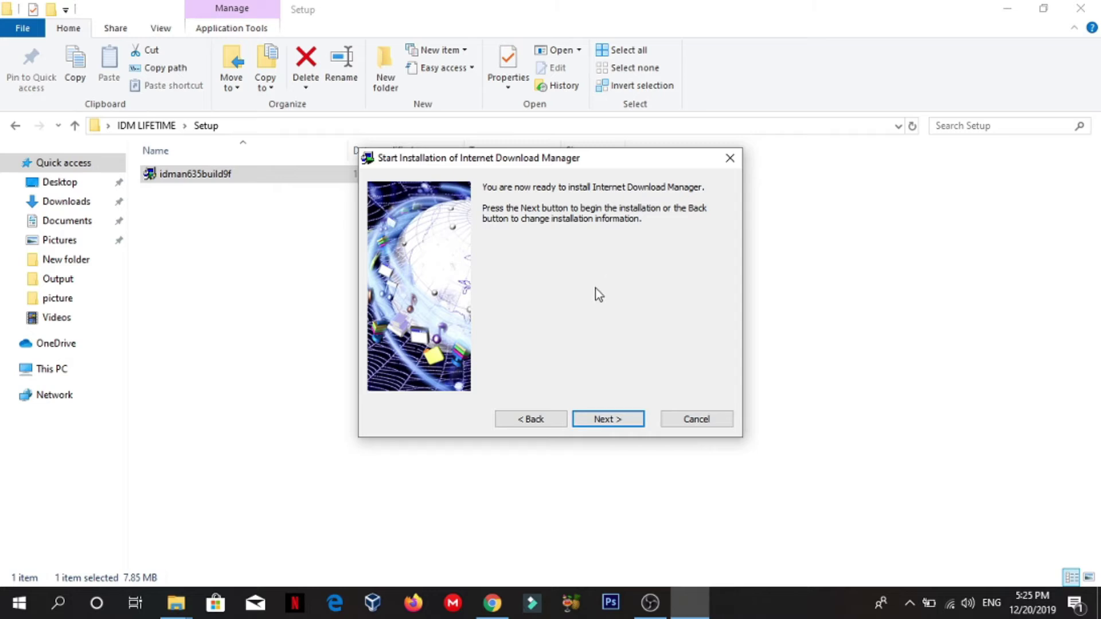
pyautogui.click(608, 419)
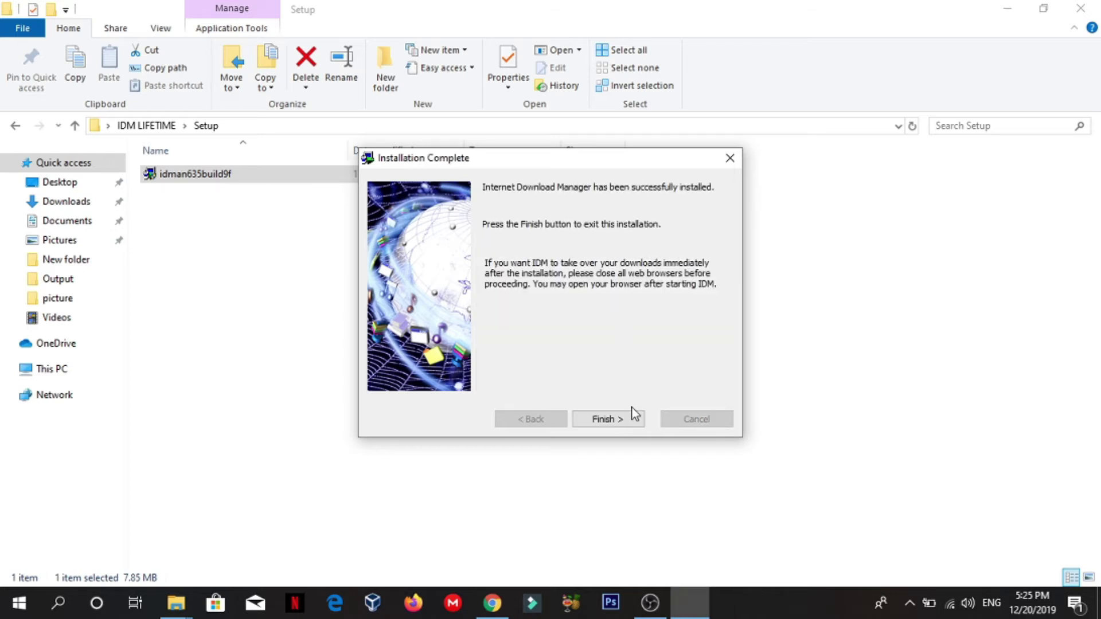
pyautogui.click(636, 419)
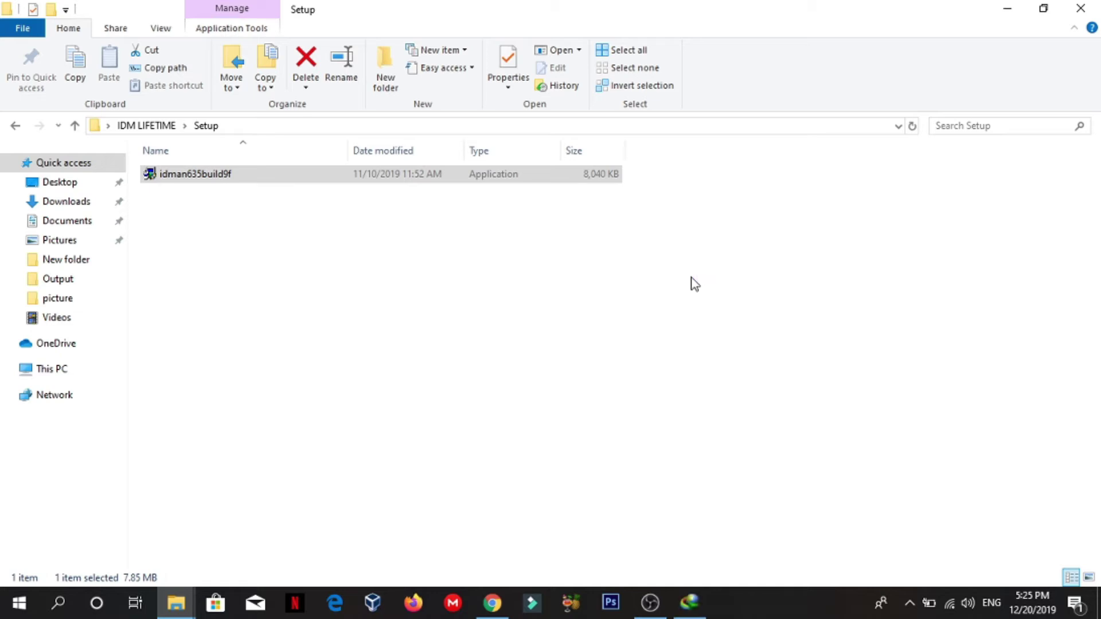
# Step: Minimize the Setup folder window and dismiss the Chrome and Firefox browser integration notices
pyautogui.click(1000, 8)
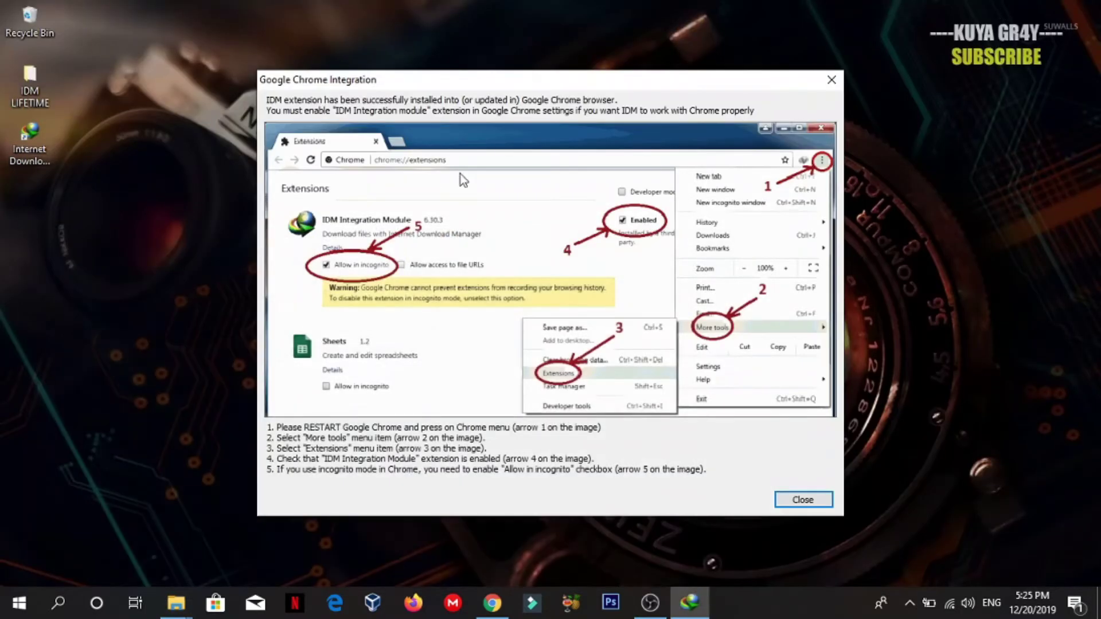
pyautogui.moveTo(565, 78); pyautogui.dragTo(622, 63)
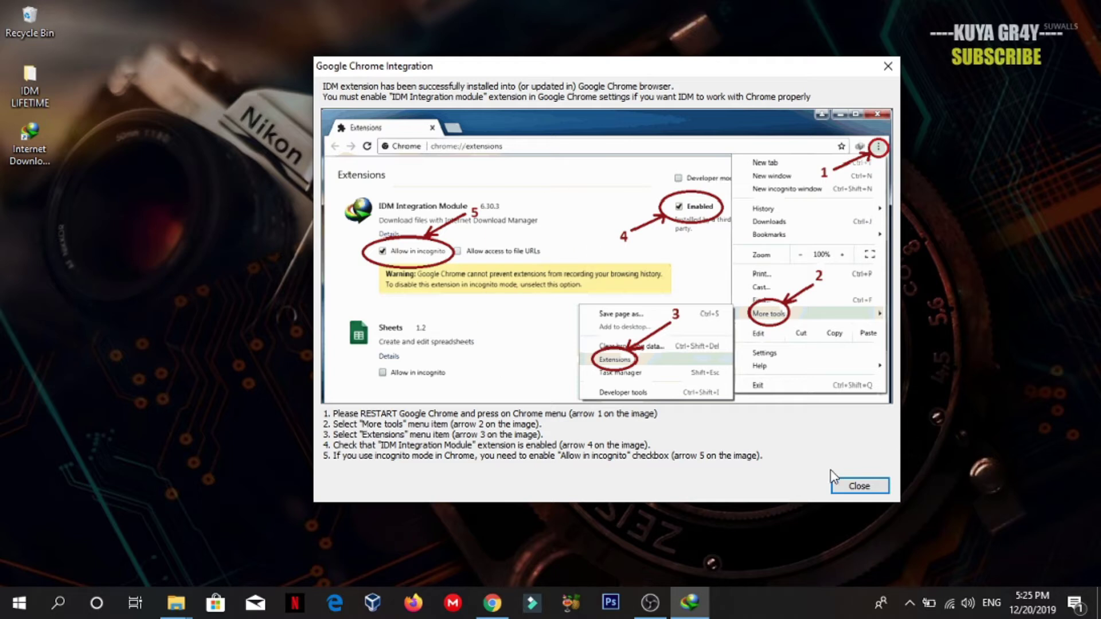
pyautogui.click(842, 485)
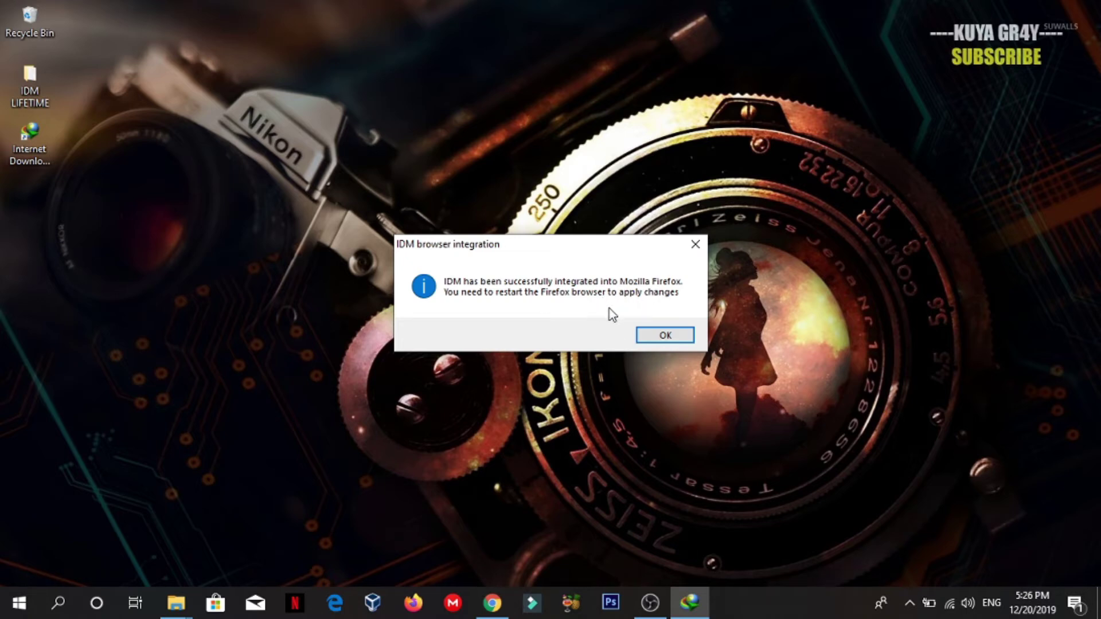
pyautogui.click(688, 338)
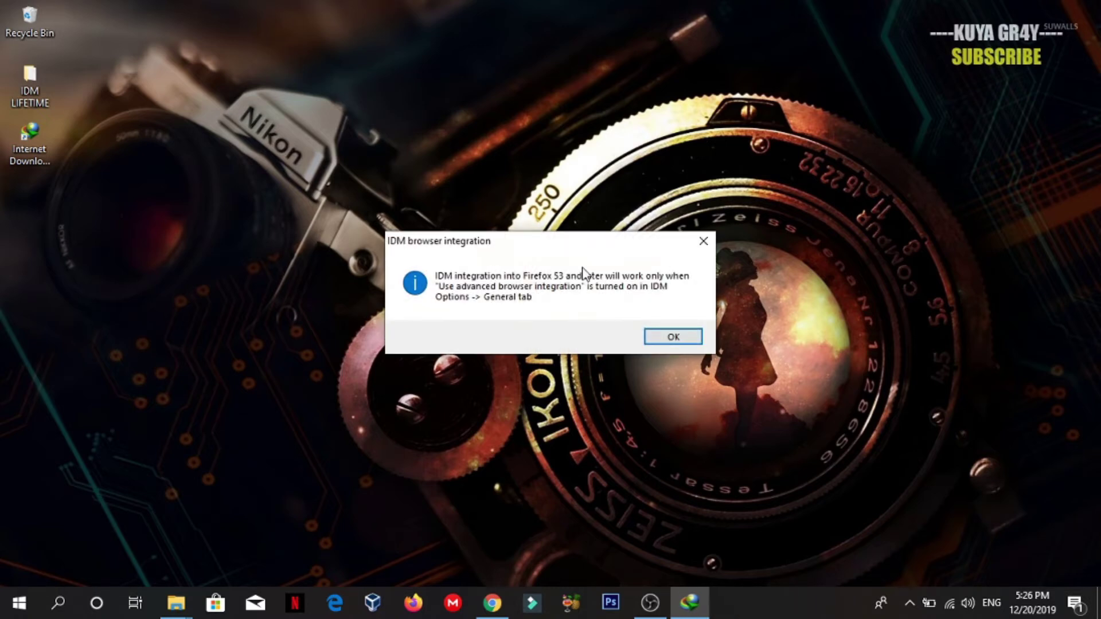
pyautogui.click(672, 338)
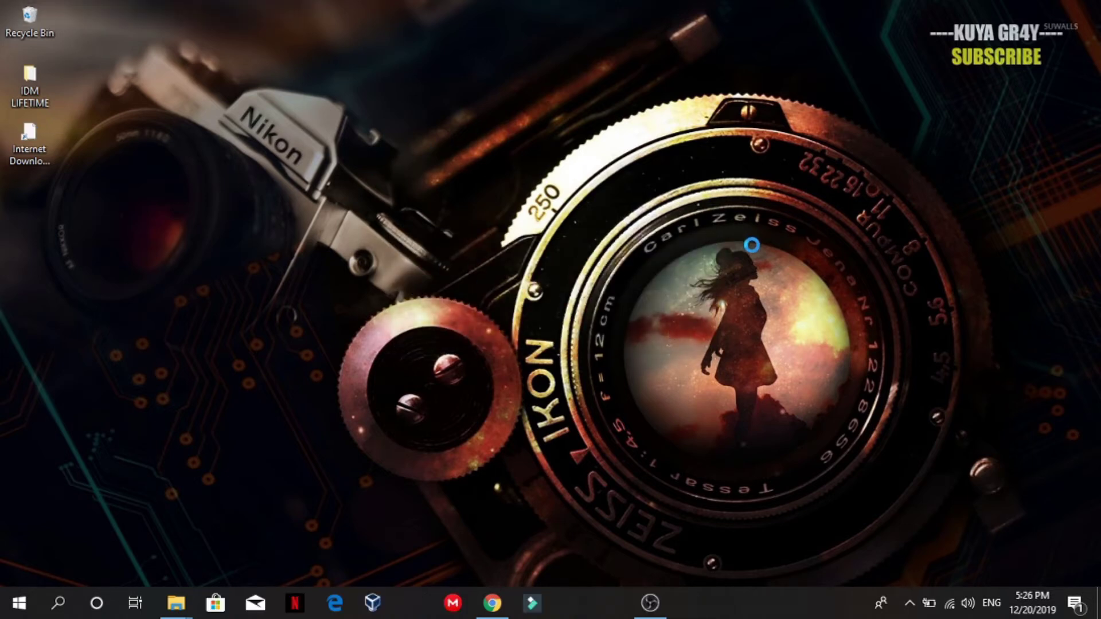
# Step: Refresh the desktop
pyautogui.rightClick(697, 200)
pyautogui.click(751, 248)
pyautogui.rightClick(559, 178)
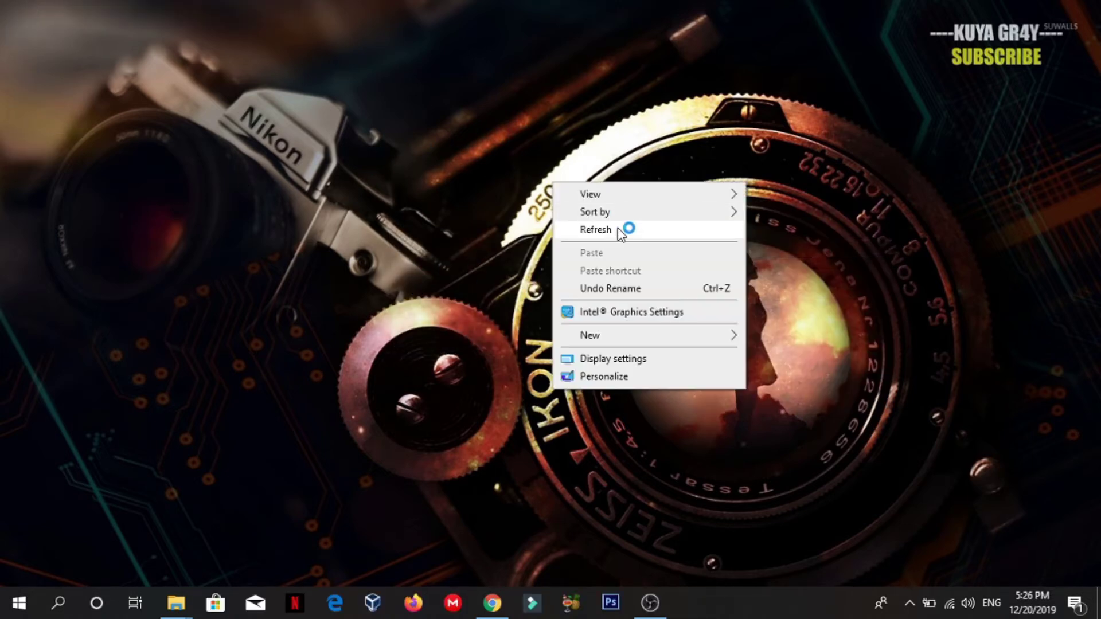
pyautogui.click(626, 226)
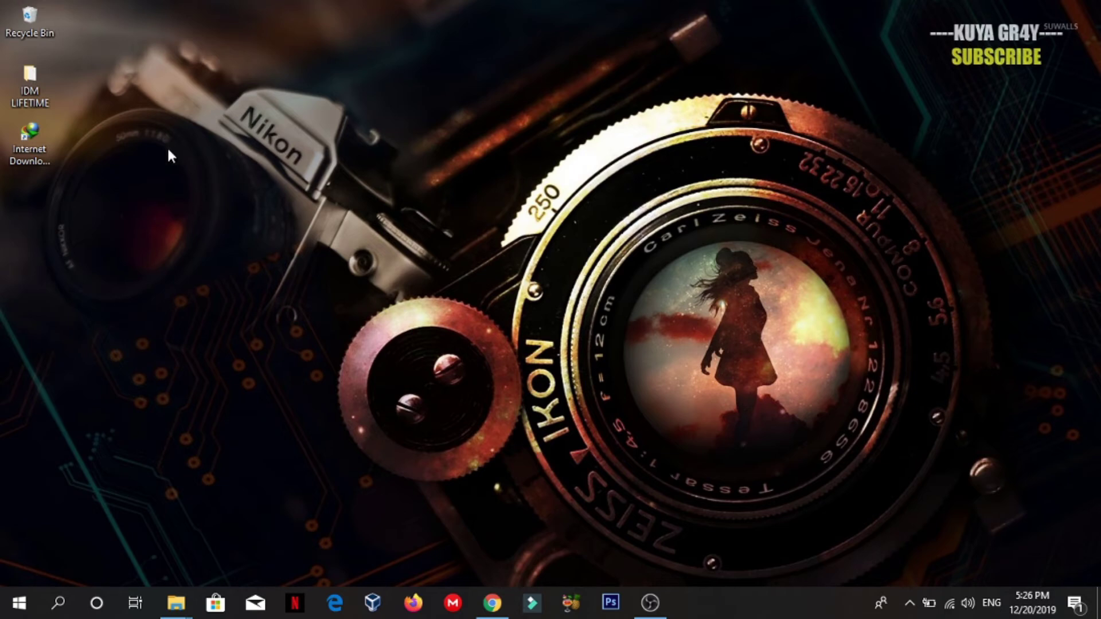
# Step: Start Internet Download Manager from the desktop and dismiss the registration, Edge integration, Microsoft Store and tip windows
pyautogui.doubleClick(44, 141)
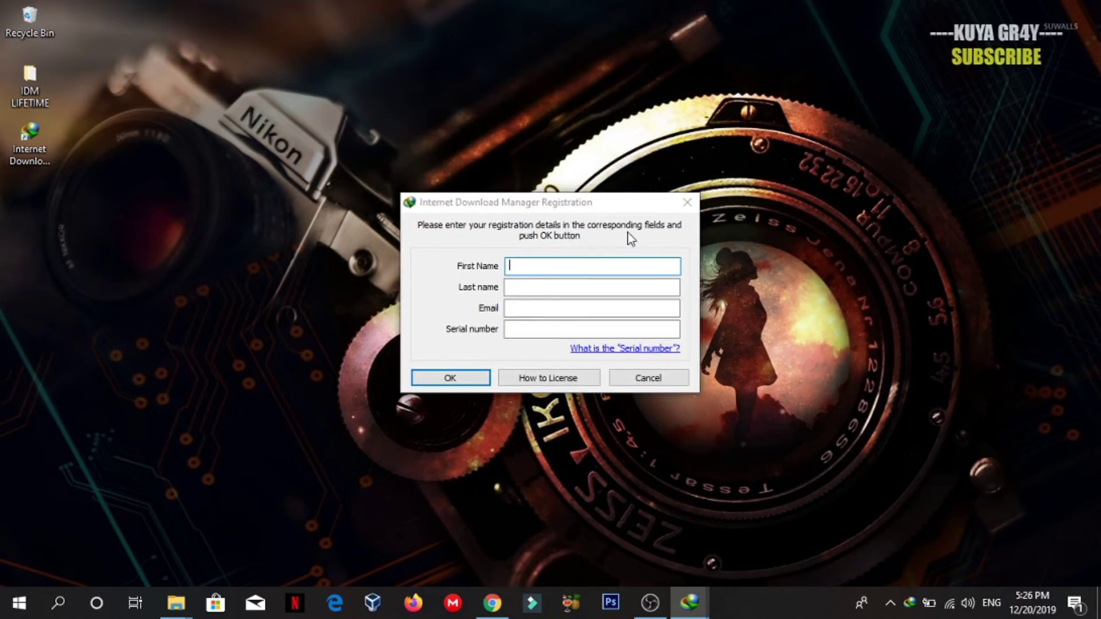
pyautogui.click(687, 202)
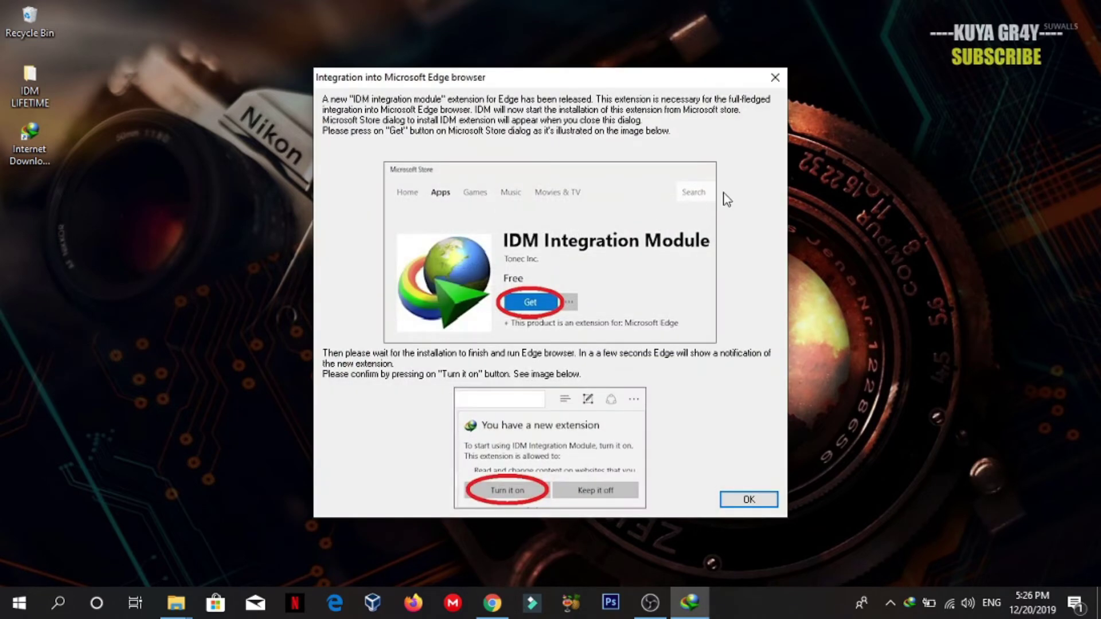
pyautogui.click(775, 77)
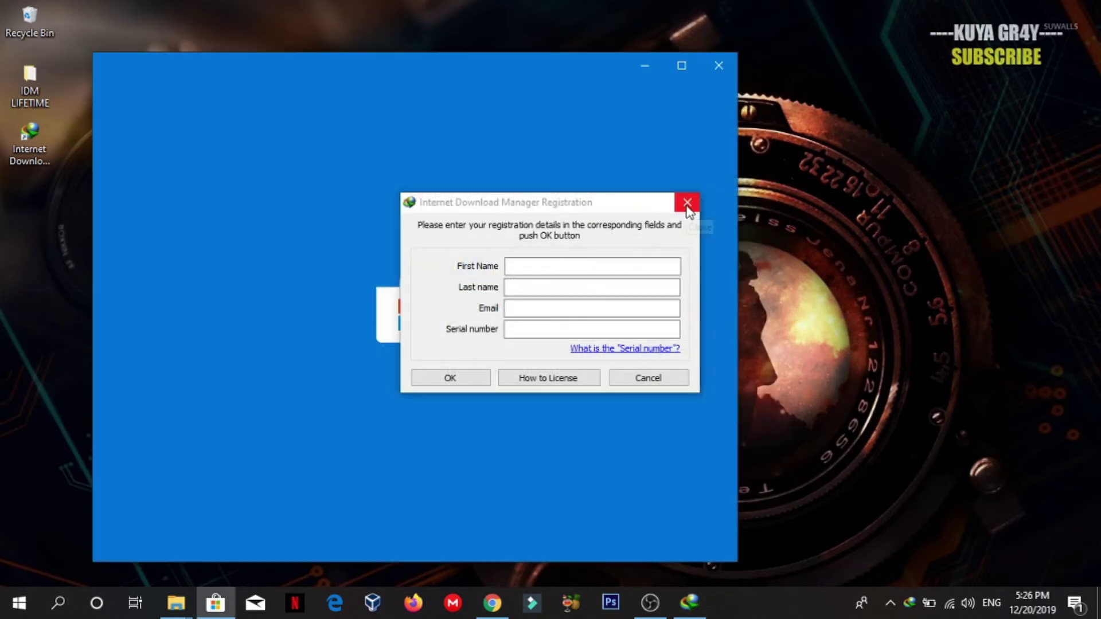
pyautogui.click(687, 203)
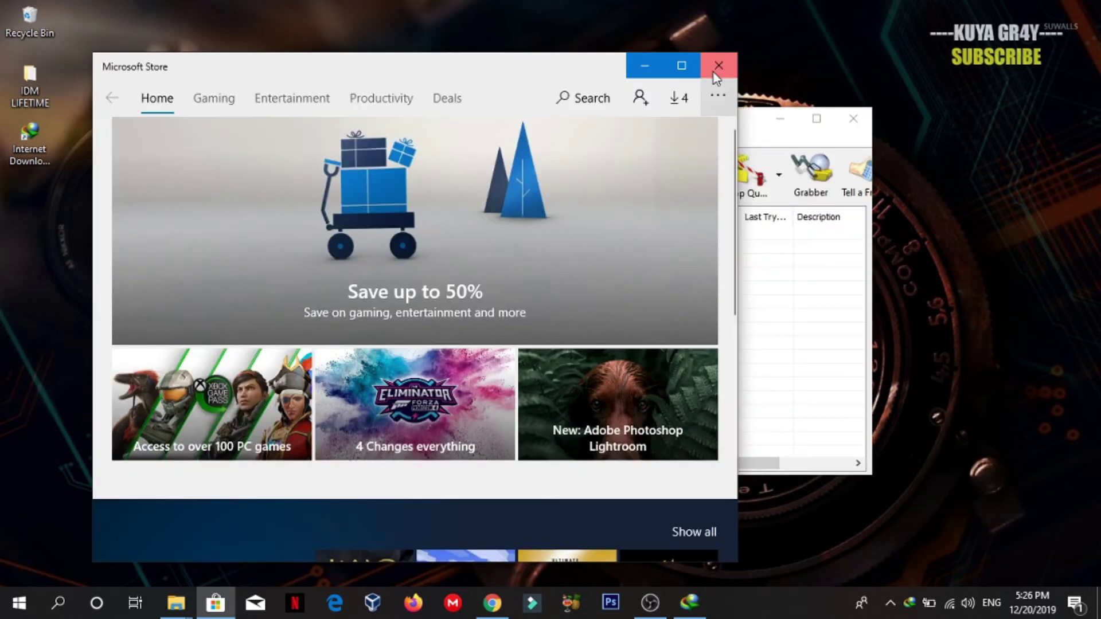
pyautogui.click(717, 68)
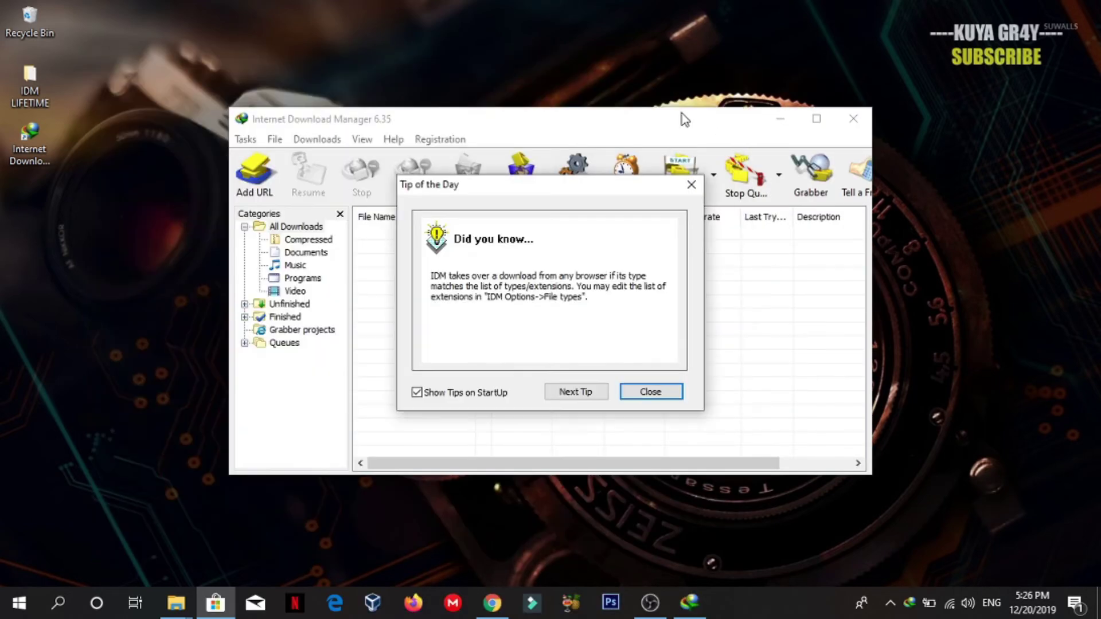
pyautogui.click(692, 185)
# Step: View the Internet Download Manager registration form and close it without entering any details
pyautogui.click(439, 140)
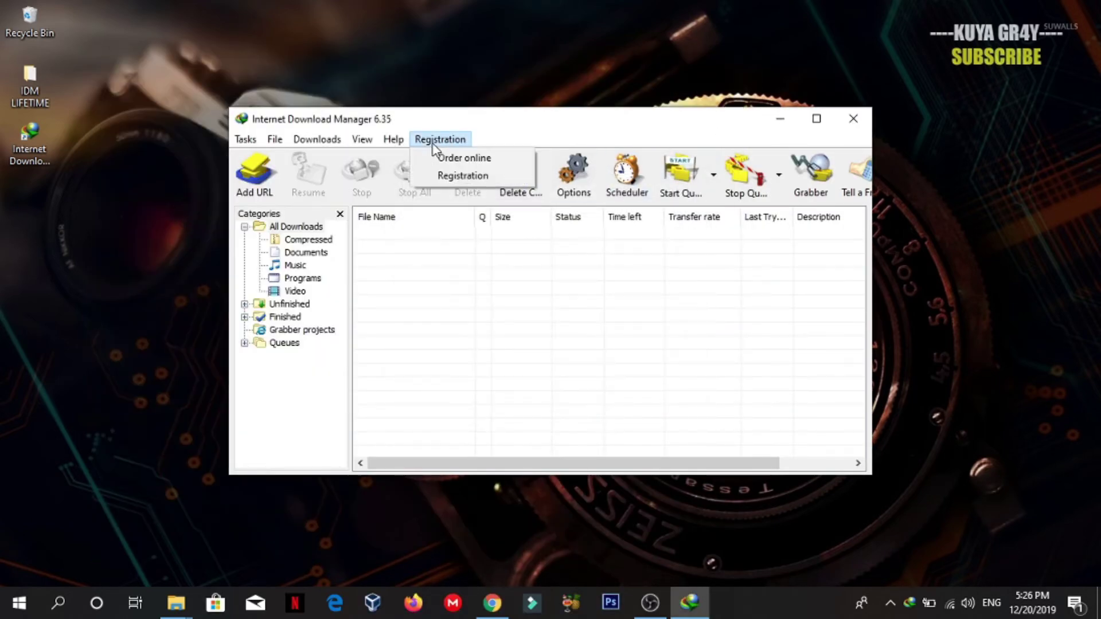
pyautogui.click(450, 176)
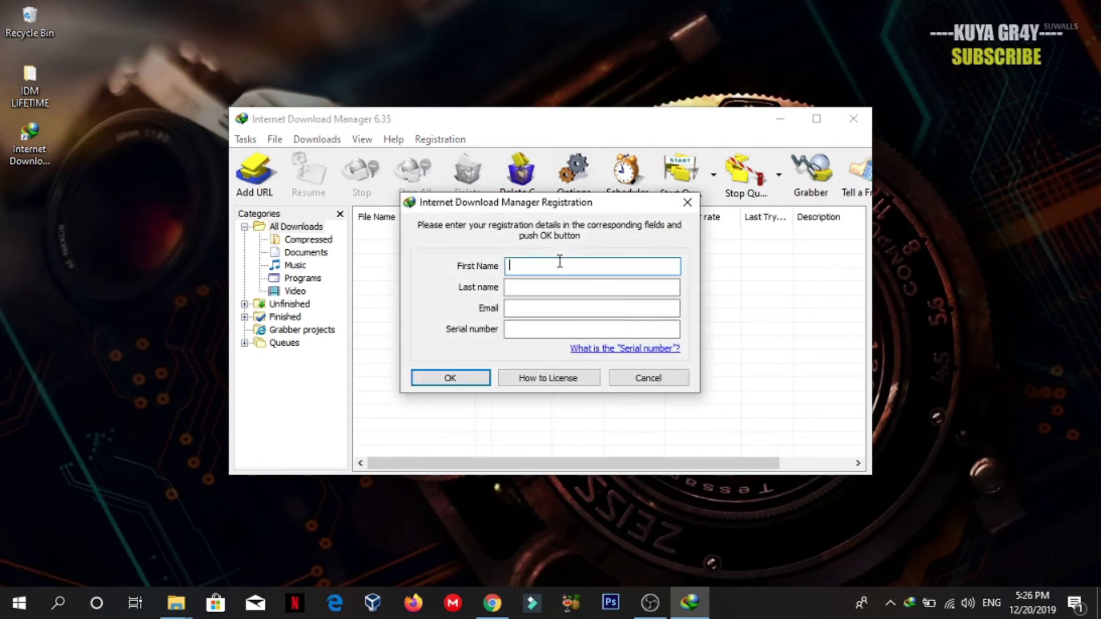
pyautogui.click(685, 202)
pyautogui.click(394, 144)
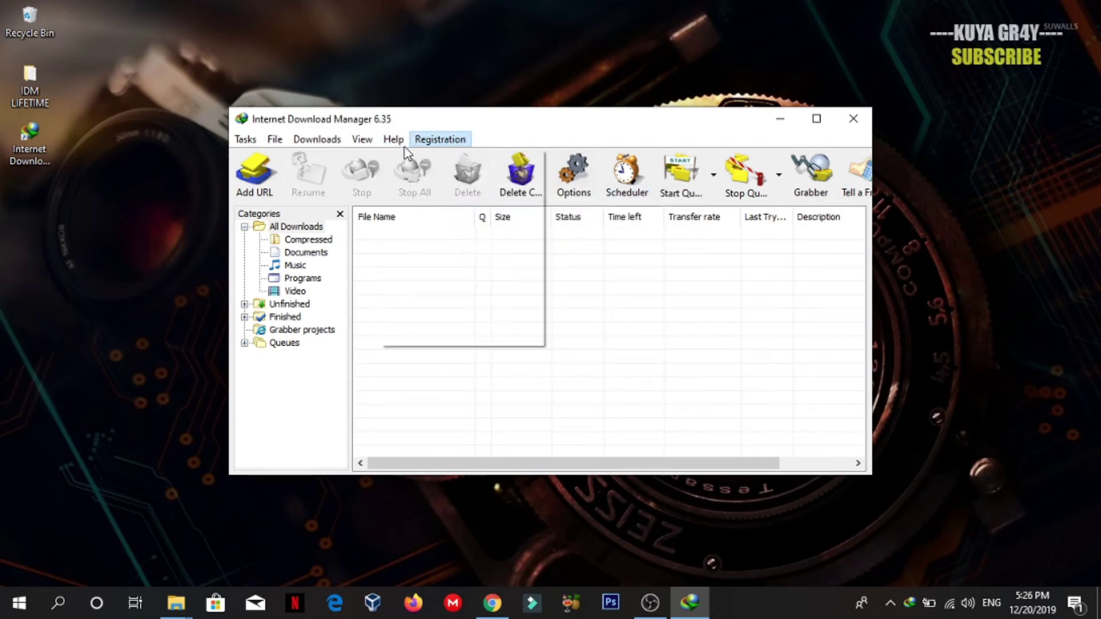
pyautogui.moveTo(364, 143)
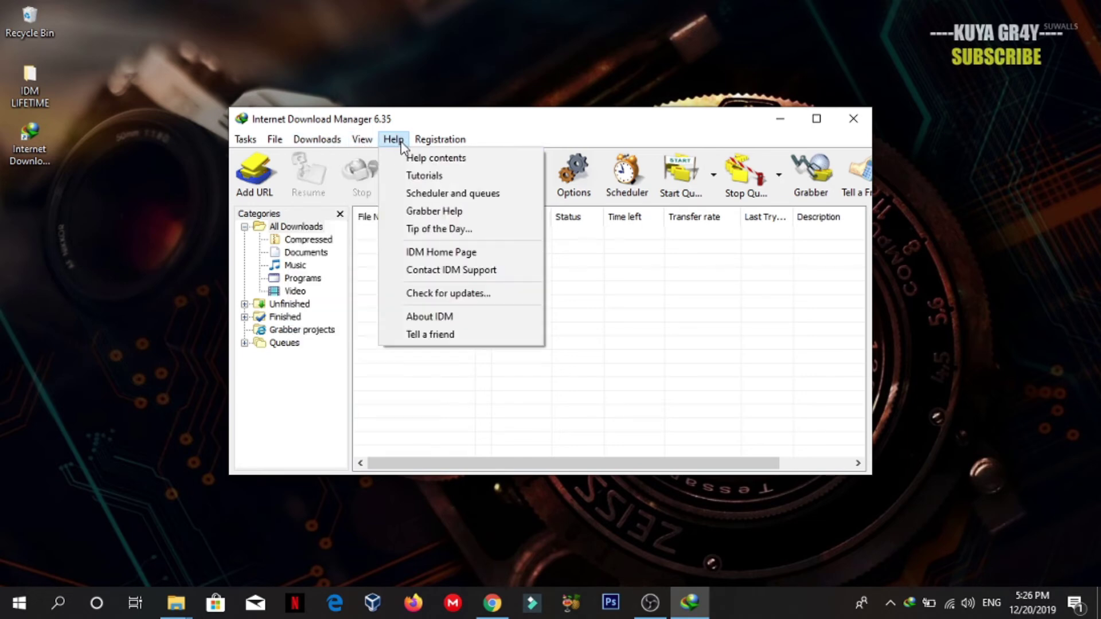
pyautogui.moveTo(418, 142)
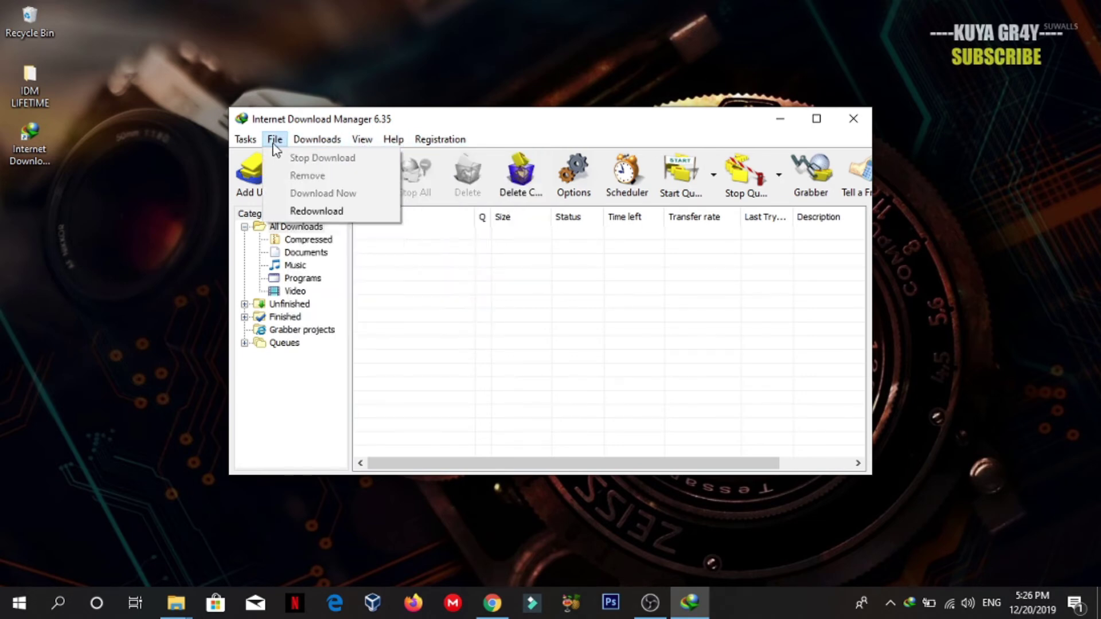
pyautogui.click(730, 141)
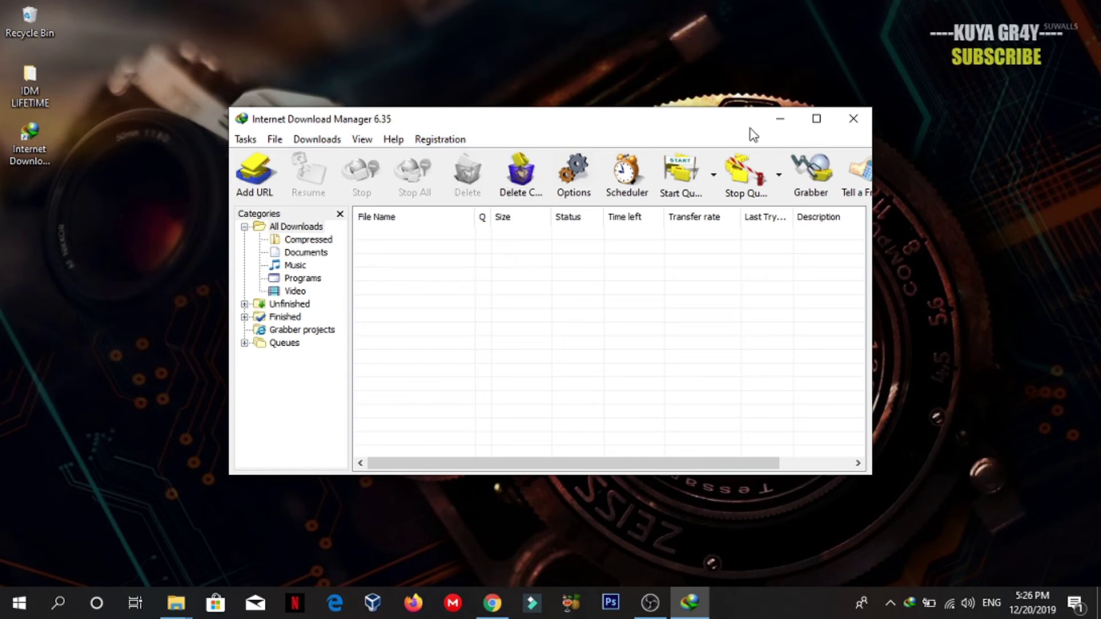
# Step: Close the Internet Download Manager window and exit the program completely, including its background process
pyautogui.click(849, 129)
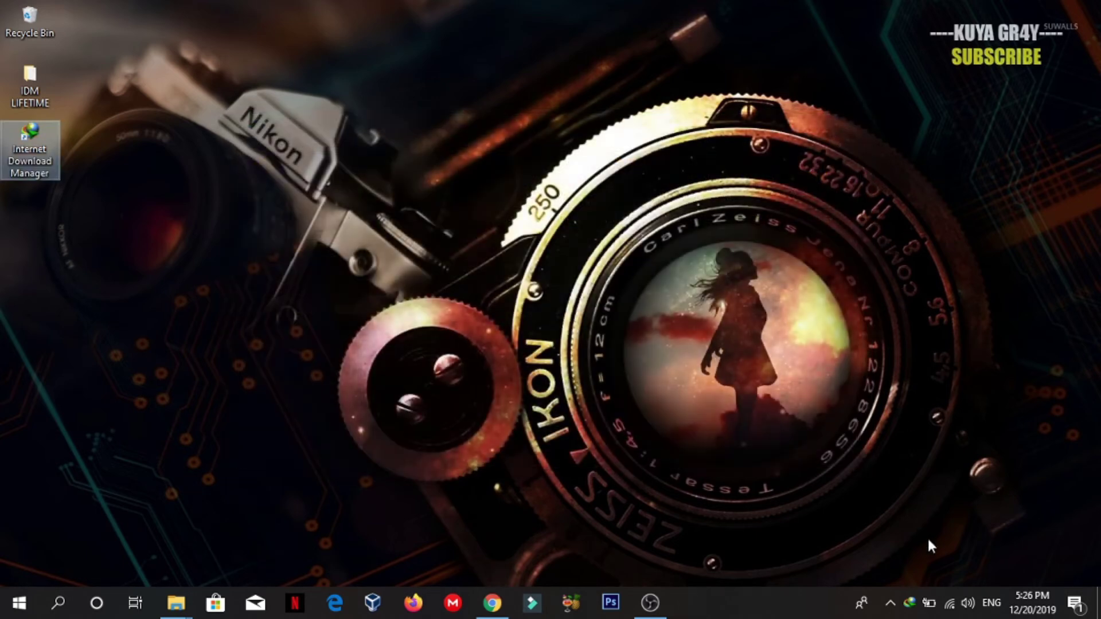
pyautogui.rightClick(910, 602)
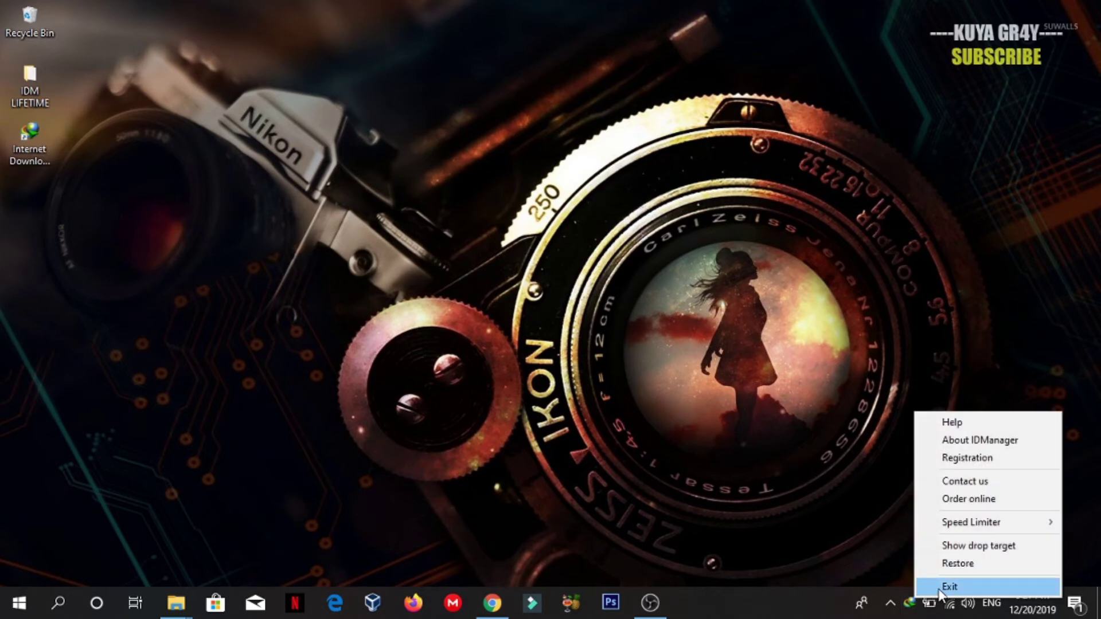
pyautogui.click(940, 588)
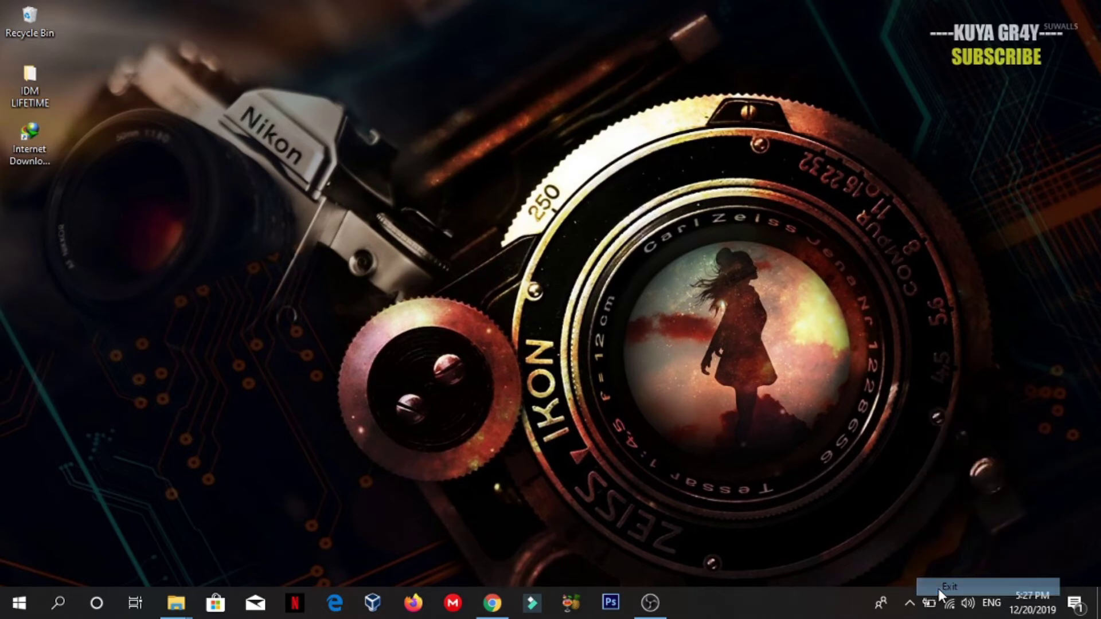
# Step: Open the Instructions text file in the IDM LIFETIME folder to read the listed setup steps
pyautogui.click(36, 74)
pyautogui.doubleClick(36, 73)
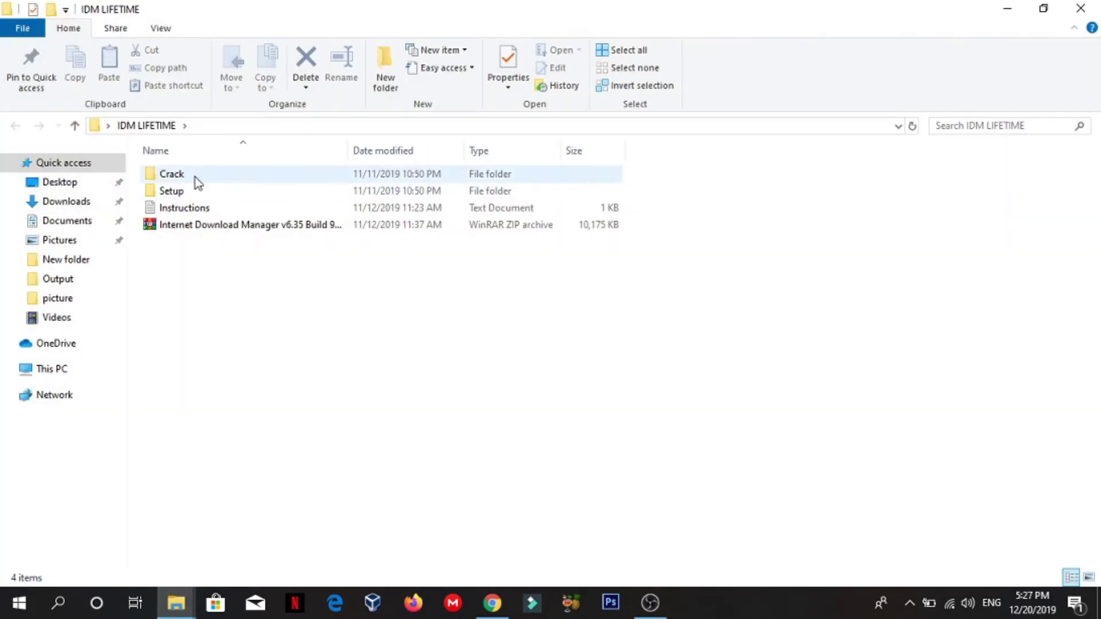
pyautogui.doubleClick(231, 208)
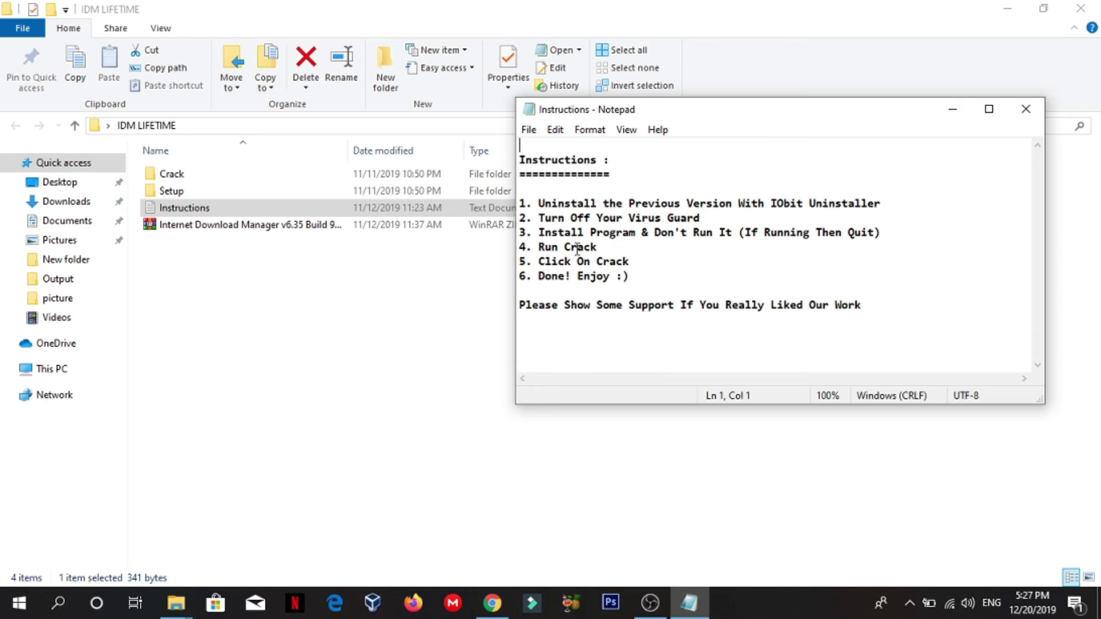
# Step: Exit Google Chrome's background process and highlight the text of instruction 3 in the Instructions file
pyautogui.click(915, 607)
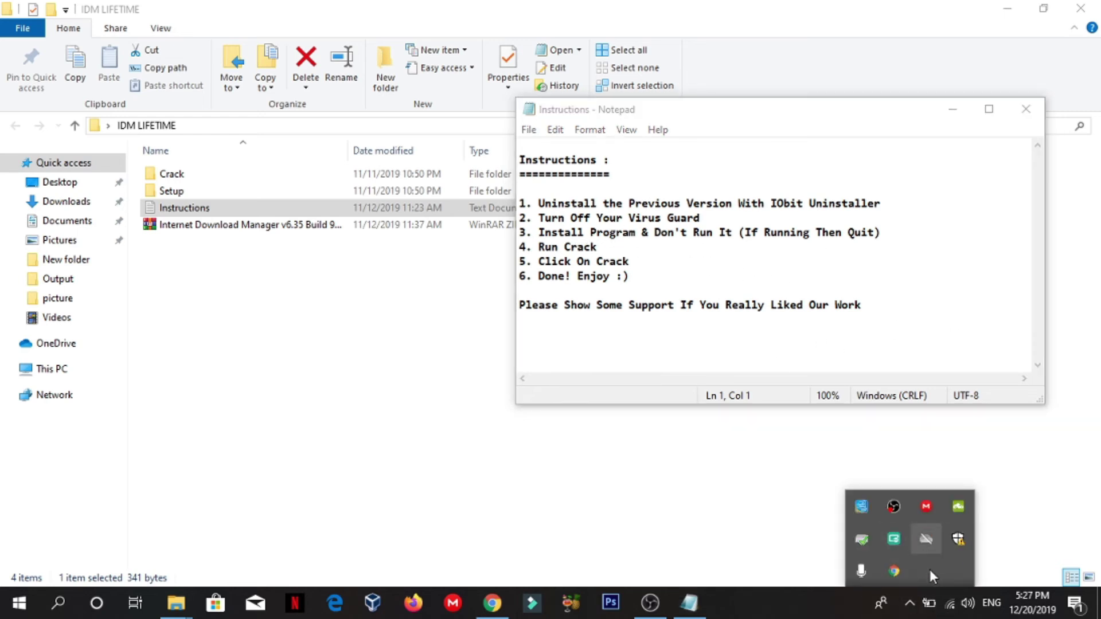
pyautogui.rightClick(897, 566)
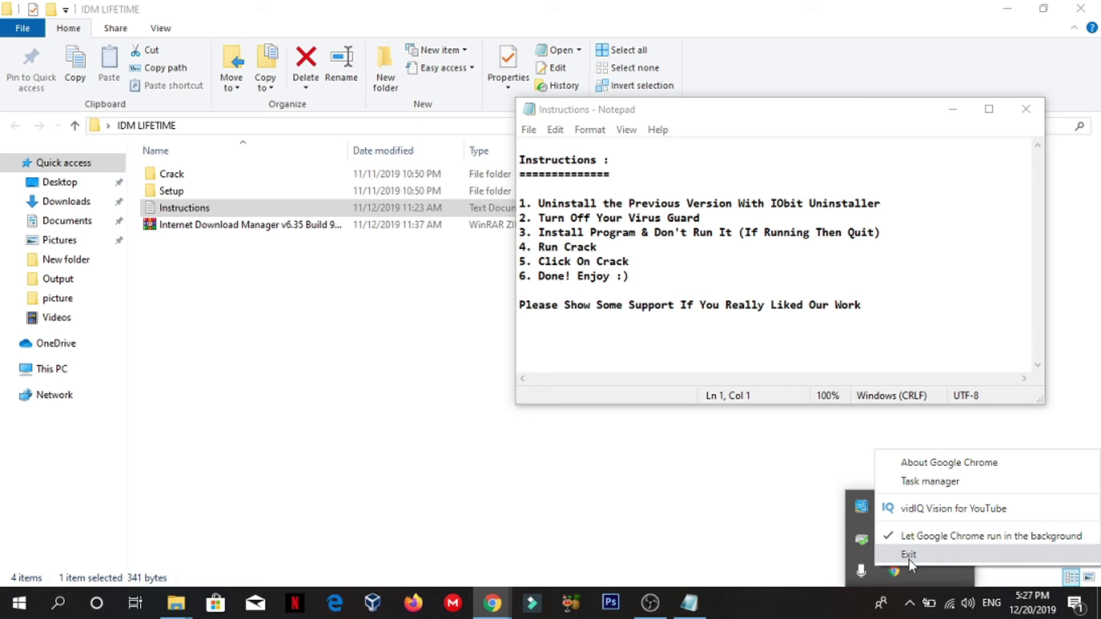
pyautogui.click(910, 557)
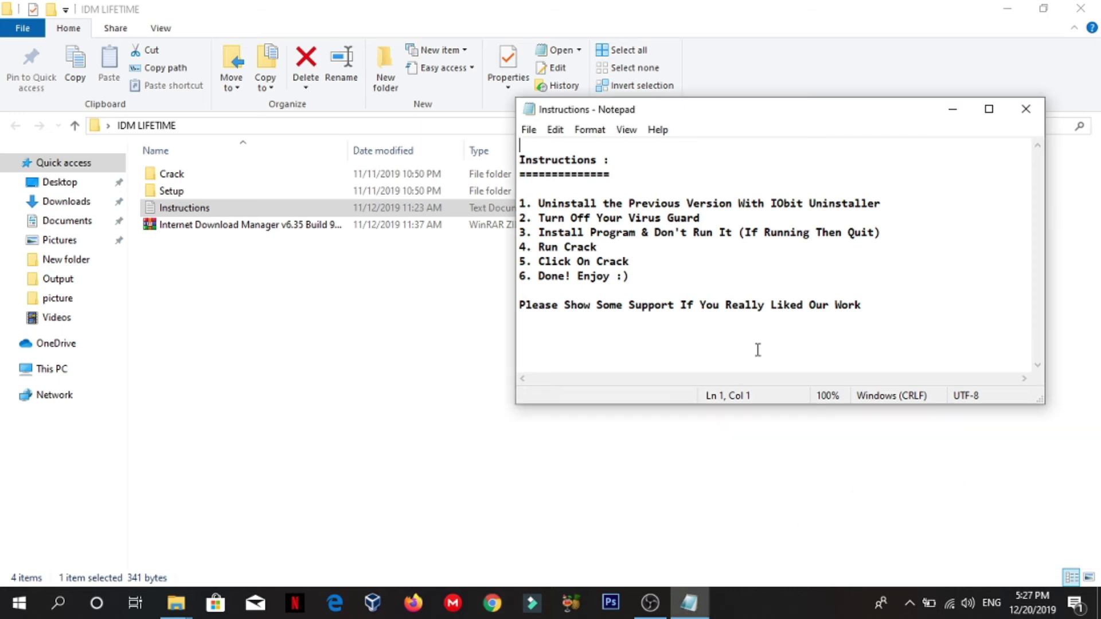
pyautogui.moveTo(892, 236); pyautogui.dragTo(539, 236)
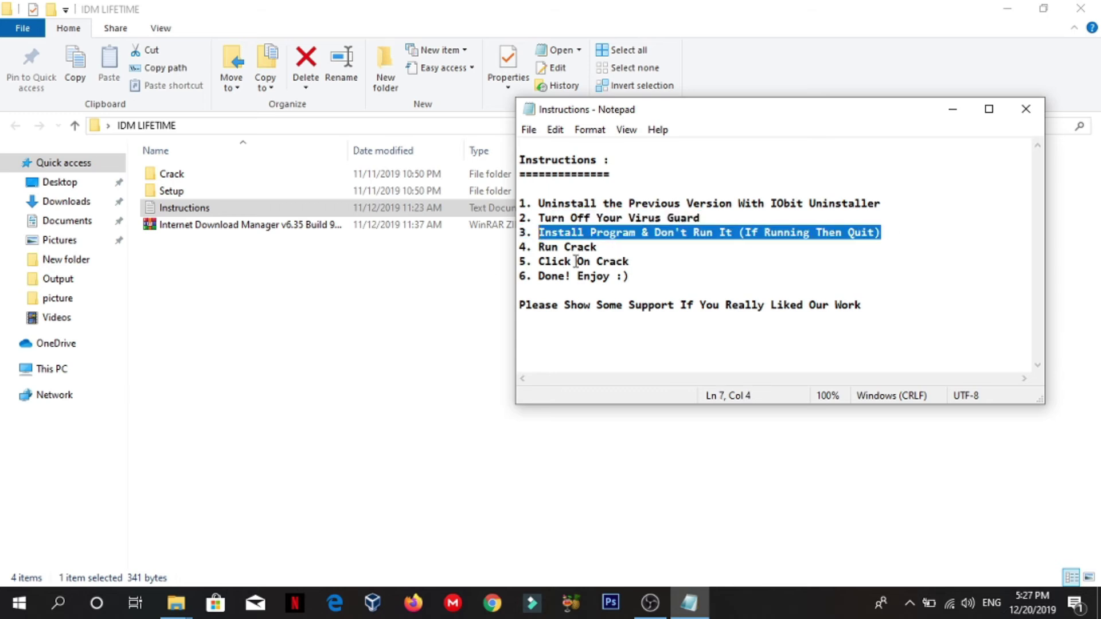
# Step: Launch the Internet Download Manager Crack application from the Crack folder in IDM LIFETIME and allow it to run
pyautogui.click(279, 236)
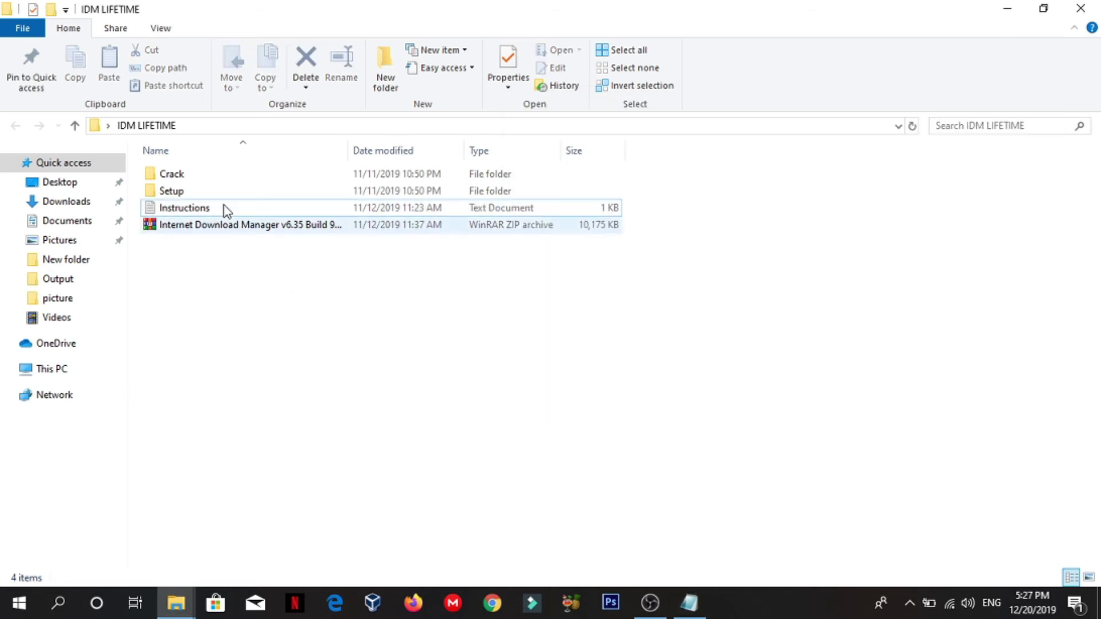
pyautogui.click(216, 177)
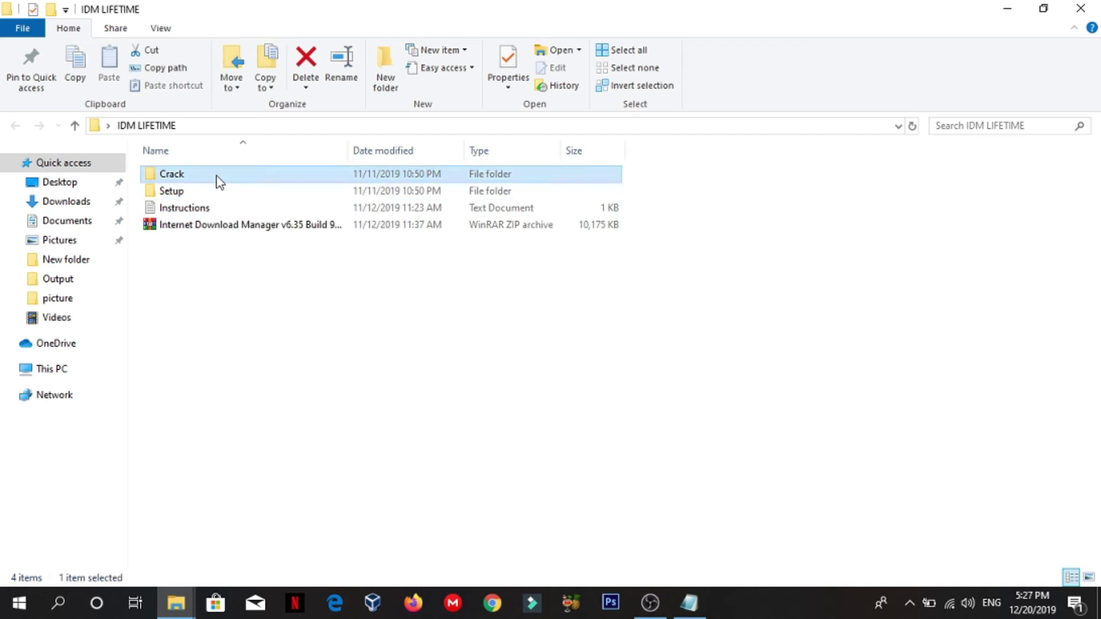
pyautogui.doubleClick(217, 181)
pyautogui.click(242, 175)
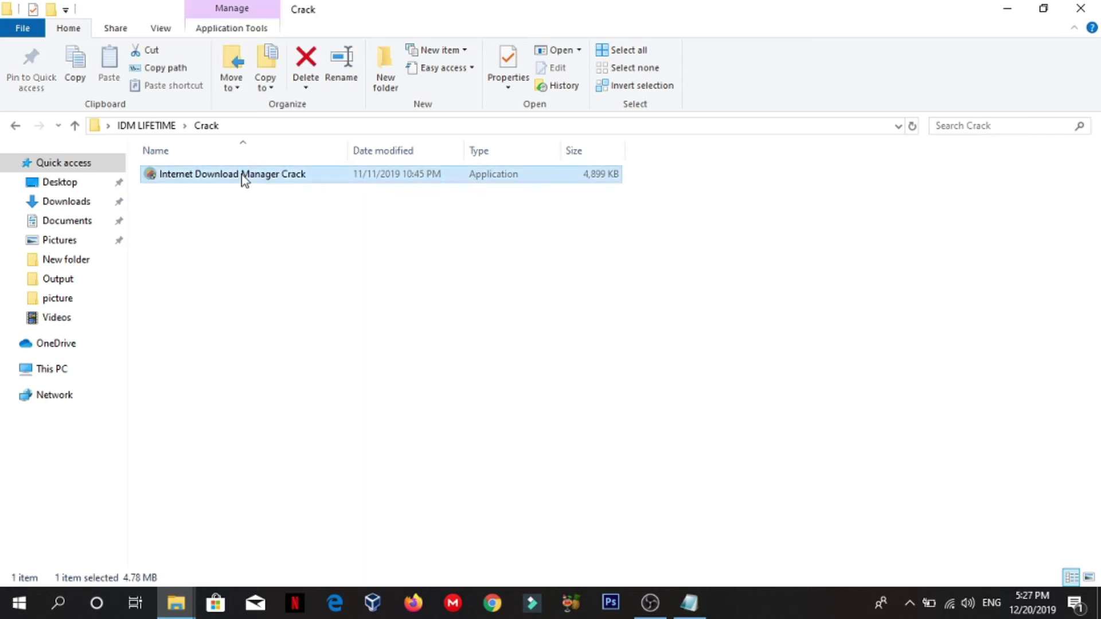
pyautogui.rightClick(242, 174)
pyautogui.click(280, 136)
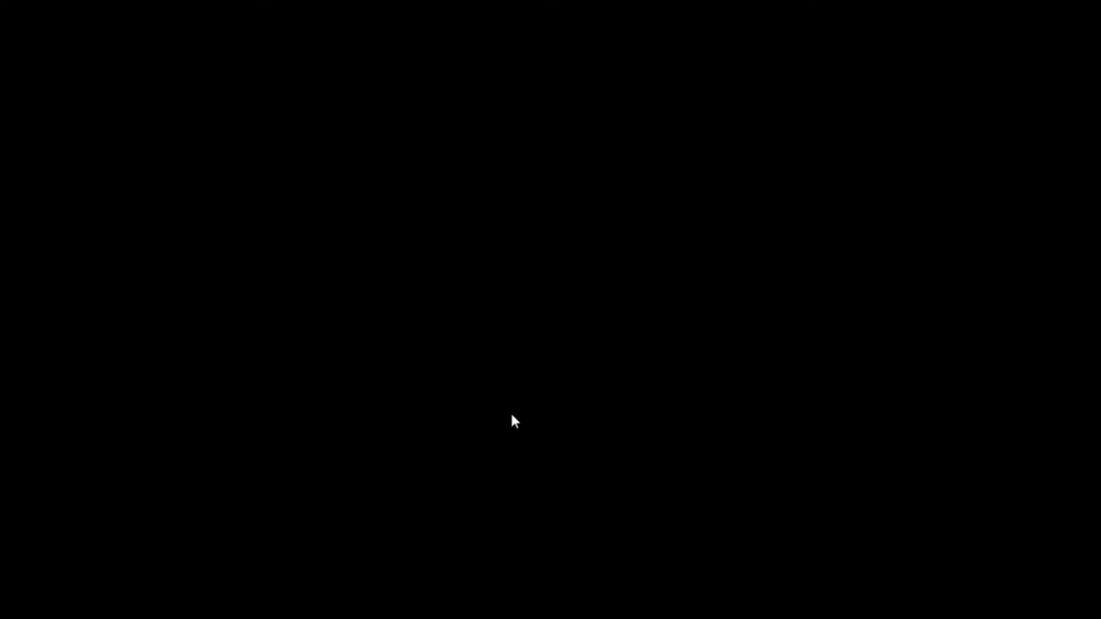
pyautogui.click(515, 422)
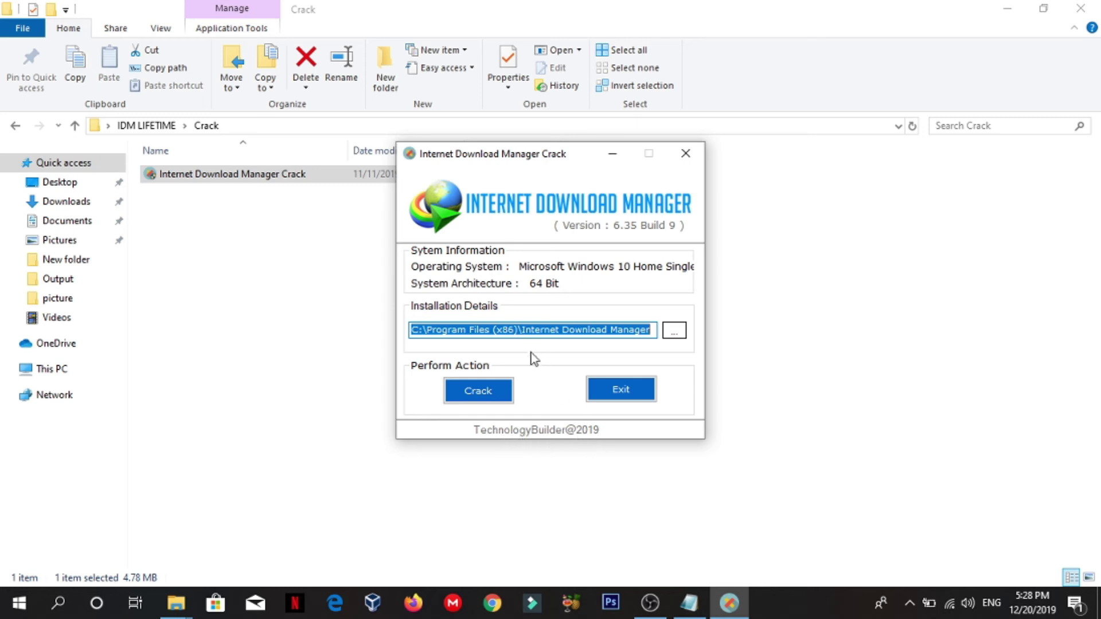
# Step: Apply the crack to the installation in C:\Program Files (x86)\Internet Download Manager and close the crack tool
pyautogui.click(471, 396)
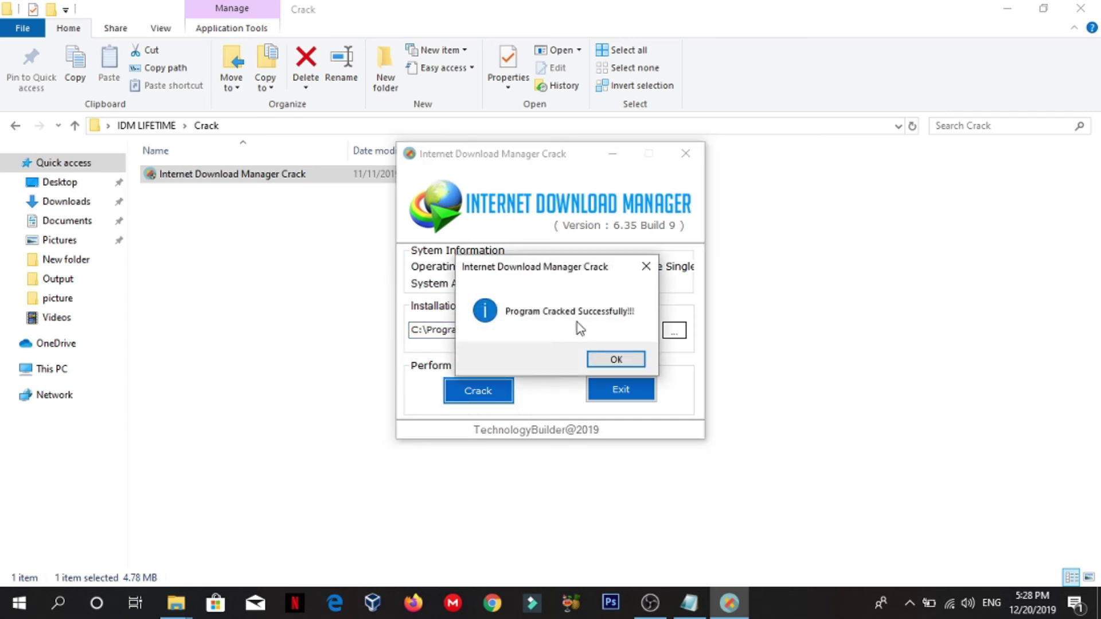
pyautogui.click(616, 361)
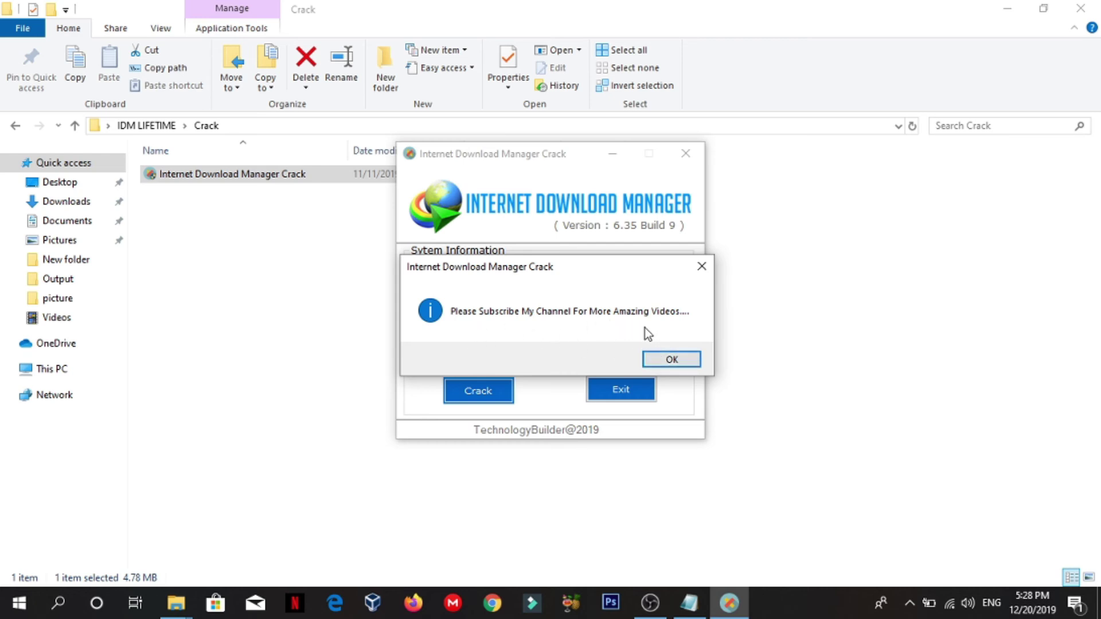
pyautogui.click(670, 359)
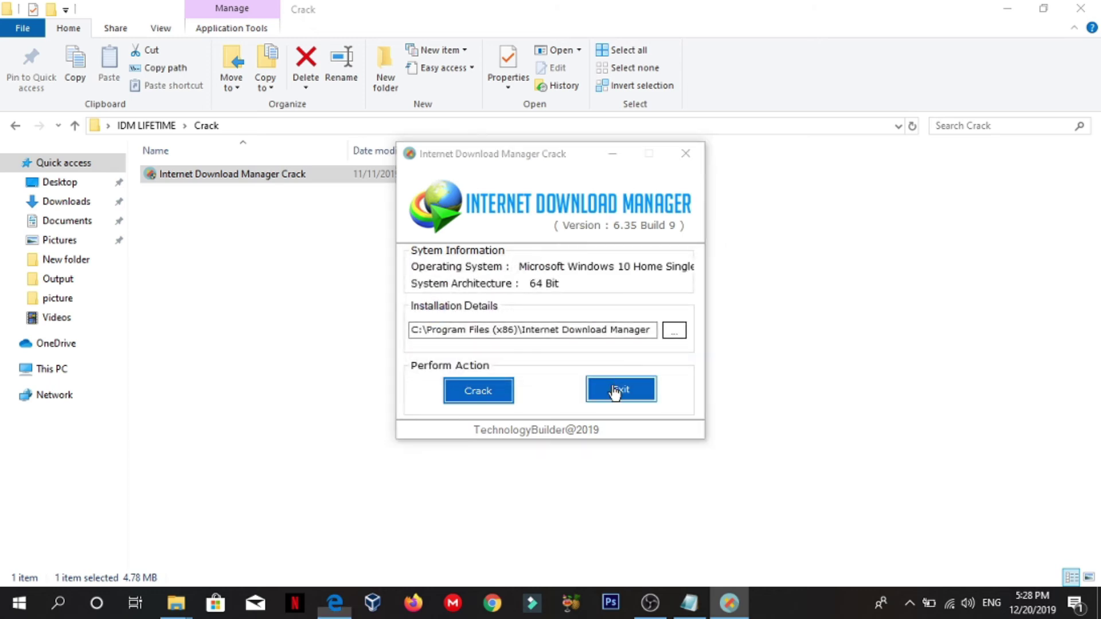
pyautogui.click(615, 393)
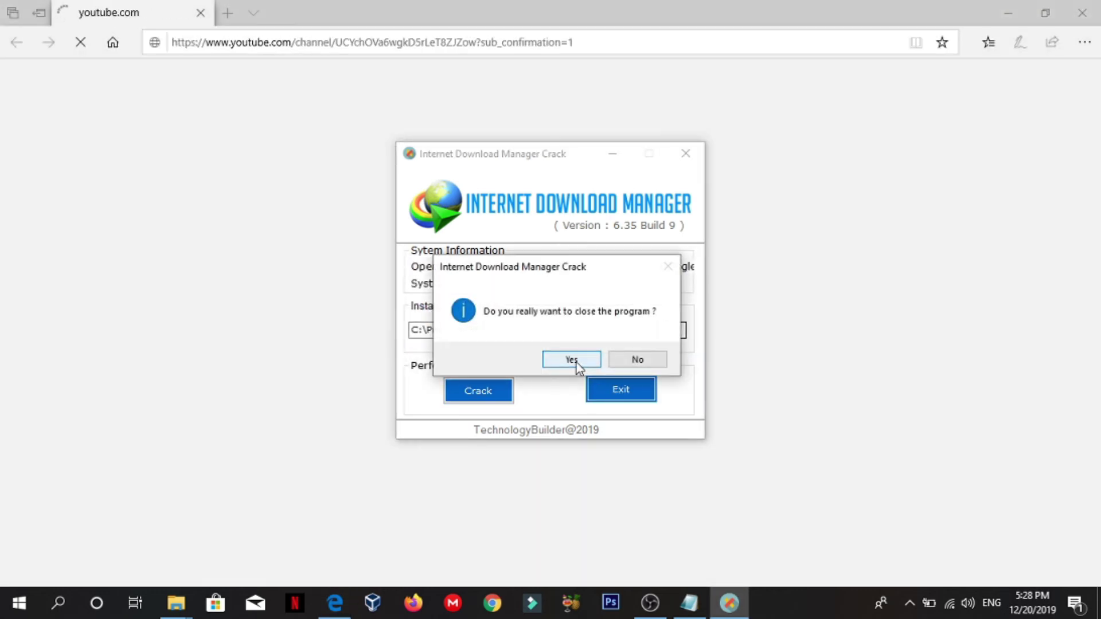
pyautogui.click(575, 360)
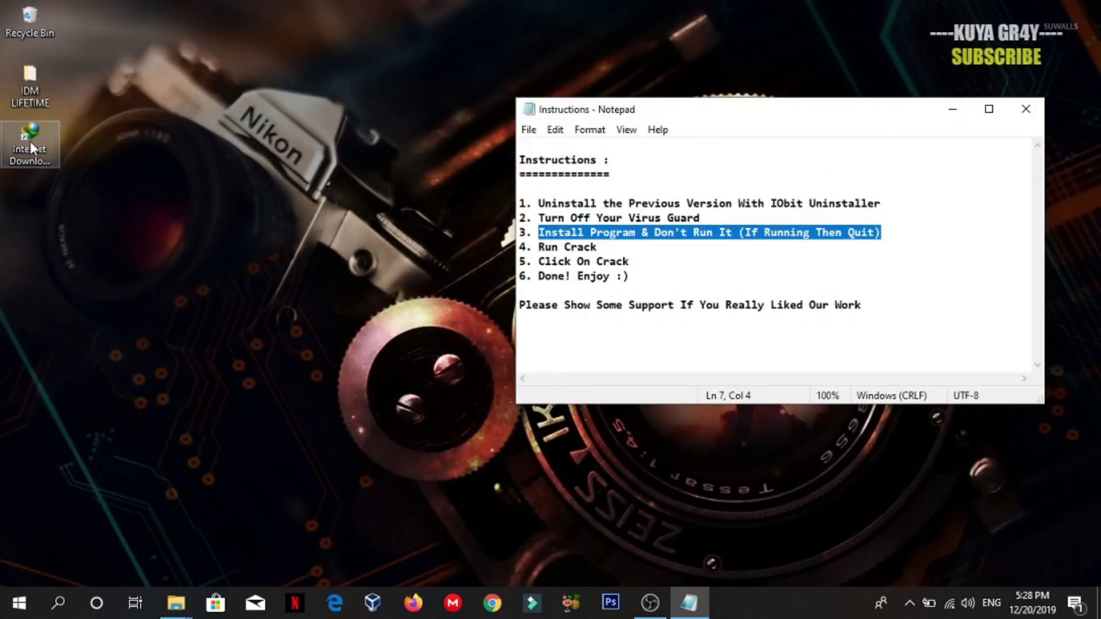
# Step: Start Internet Download Manager from the desktop and check which registration options are available
pyautogui.click(30, 143)
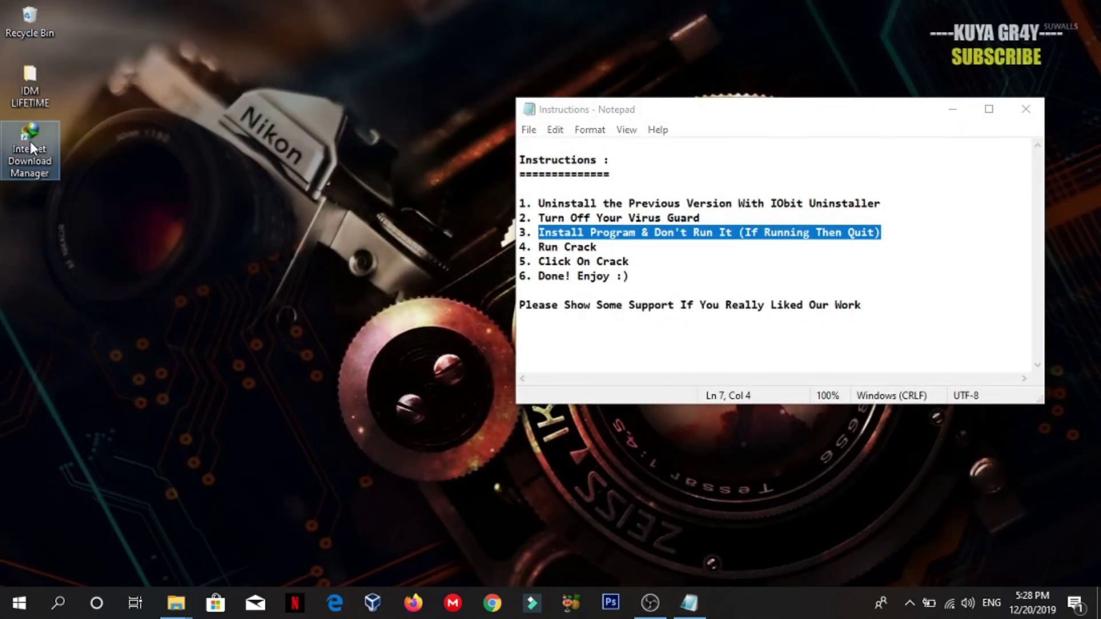
pyautogui.doubleClick(31, 145)
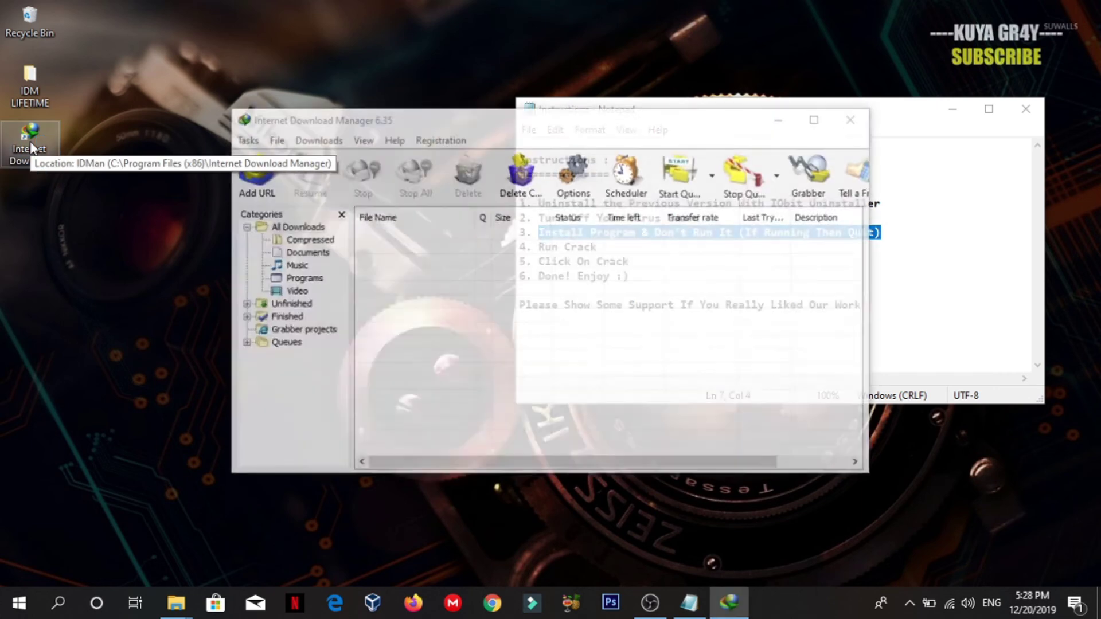
pyautogui.click(668, 391)
pyautogui.click(443, 140)
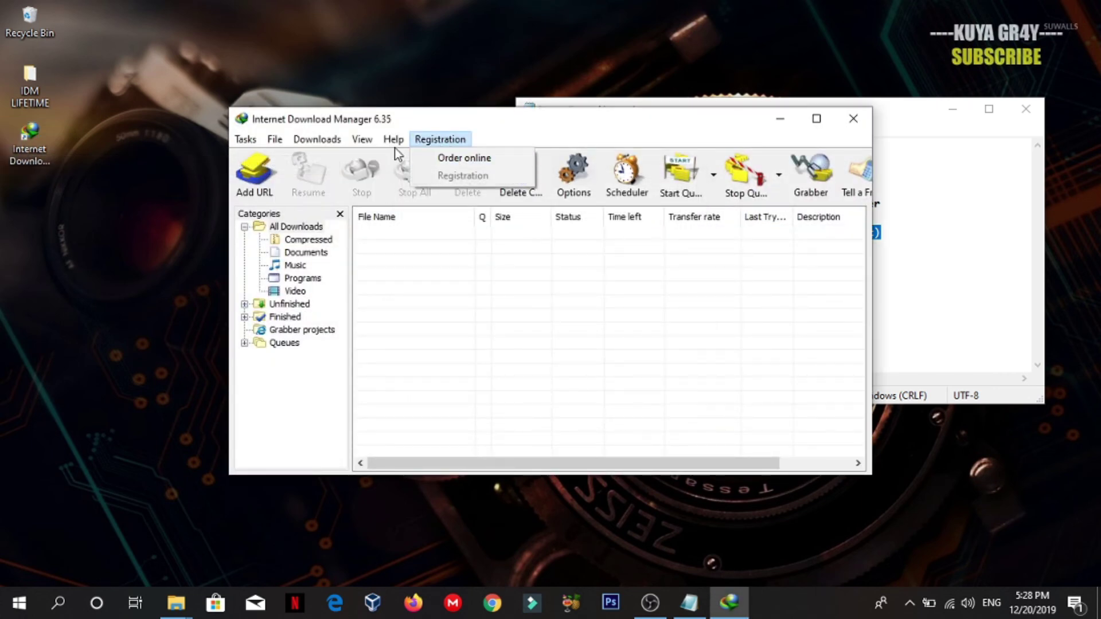
# Step: Check for Internet Download Manager updates and decline the offered update
pyautogui.moveTo(391, 146)
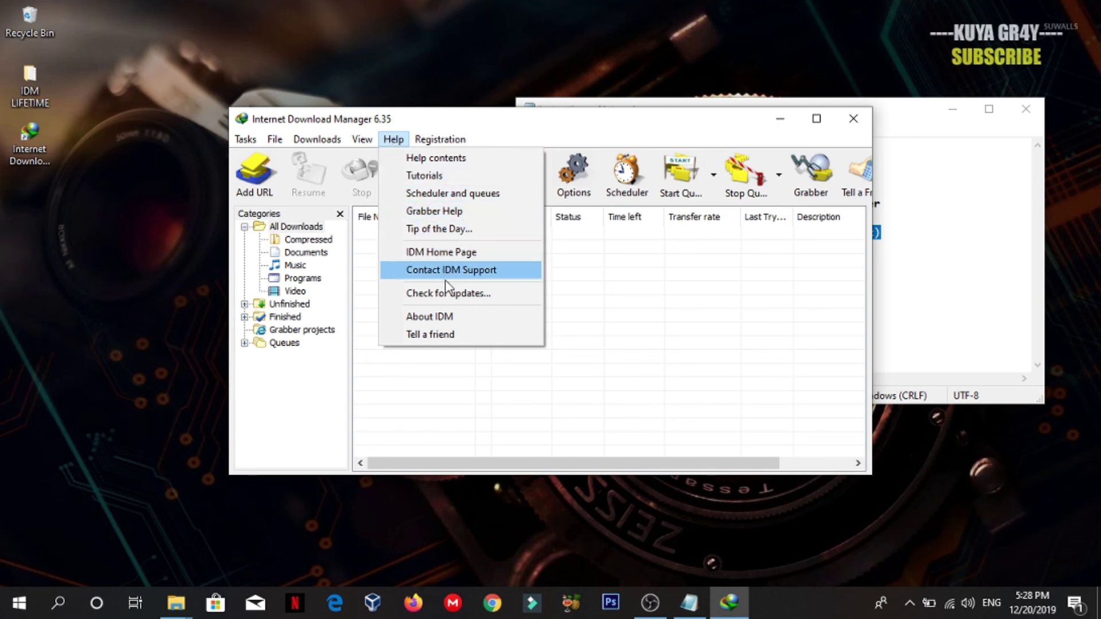
pyautogui.click(454, 297)
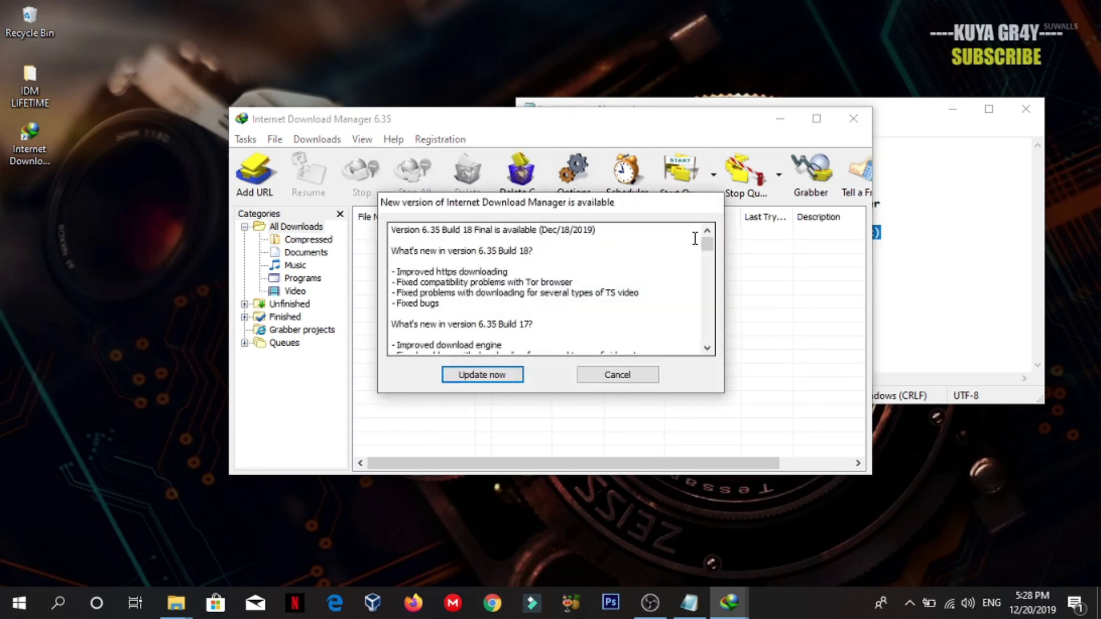
pyautogui.click(622, 376)
# Step: Look through the Internet Download Manager help options and open the About IDM information
pyautogui.click(394, 140)
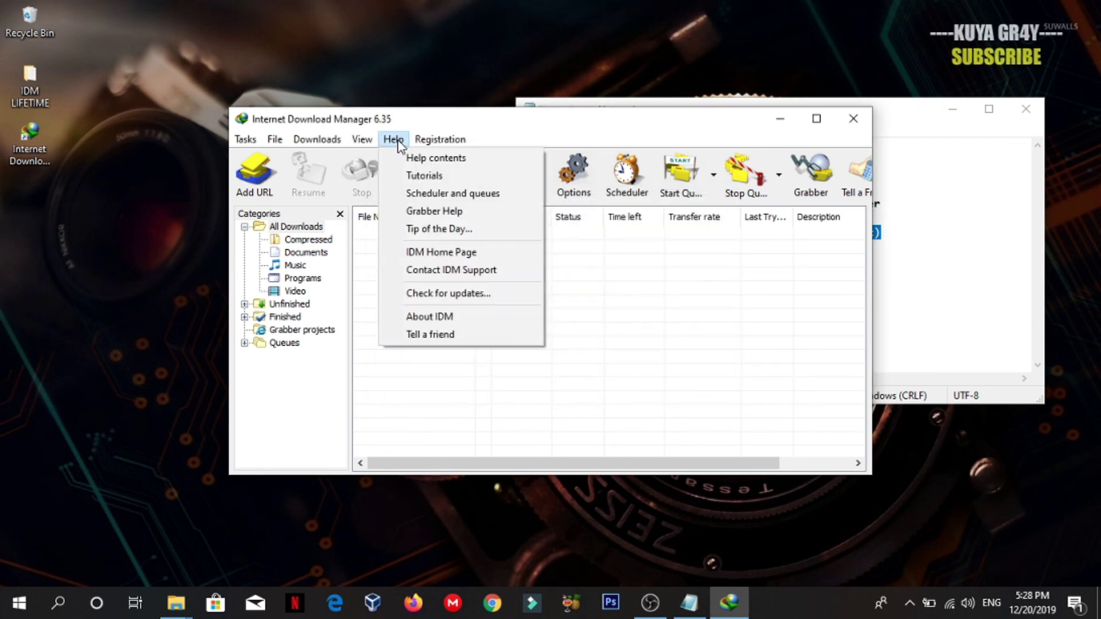
pyautogui.moveTo(376, 144)
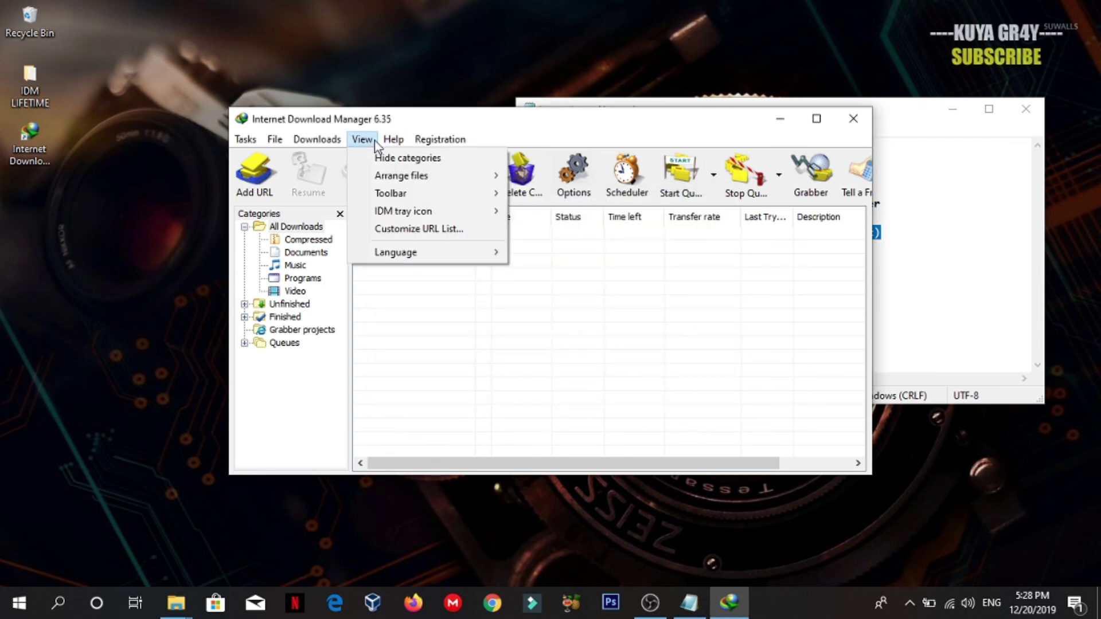
pyautogui.moveTo(340, 145)
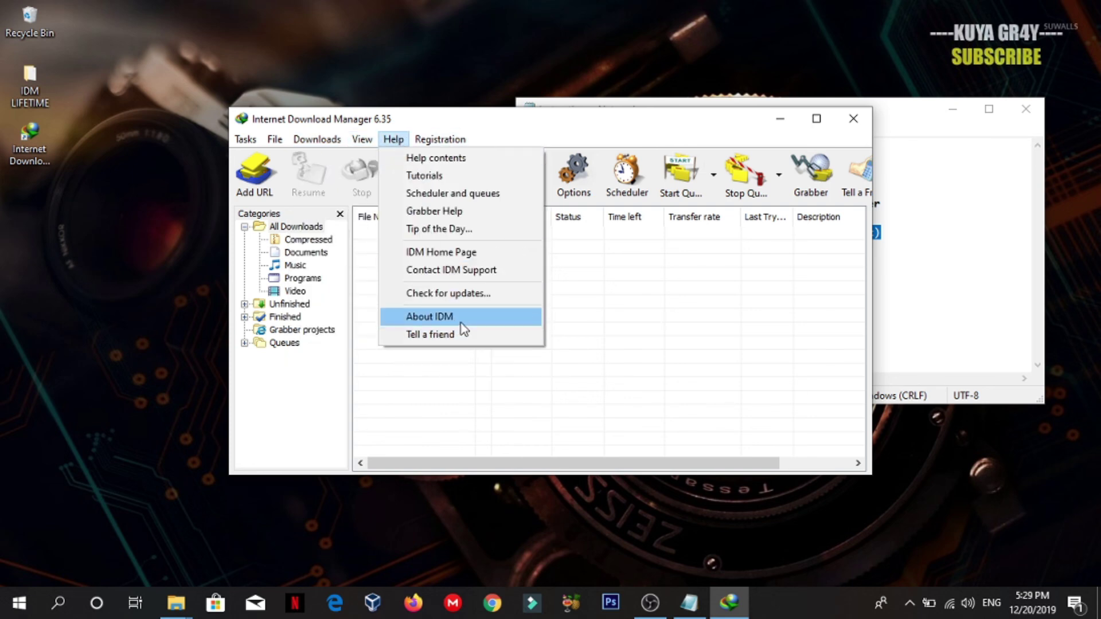
pyautogui.moveTo(453, 140)
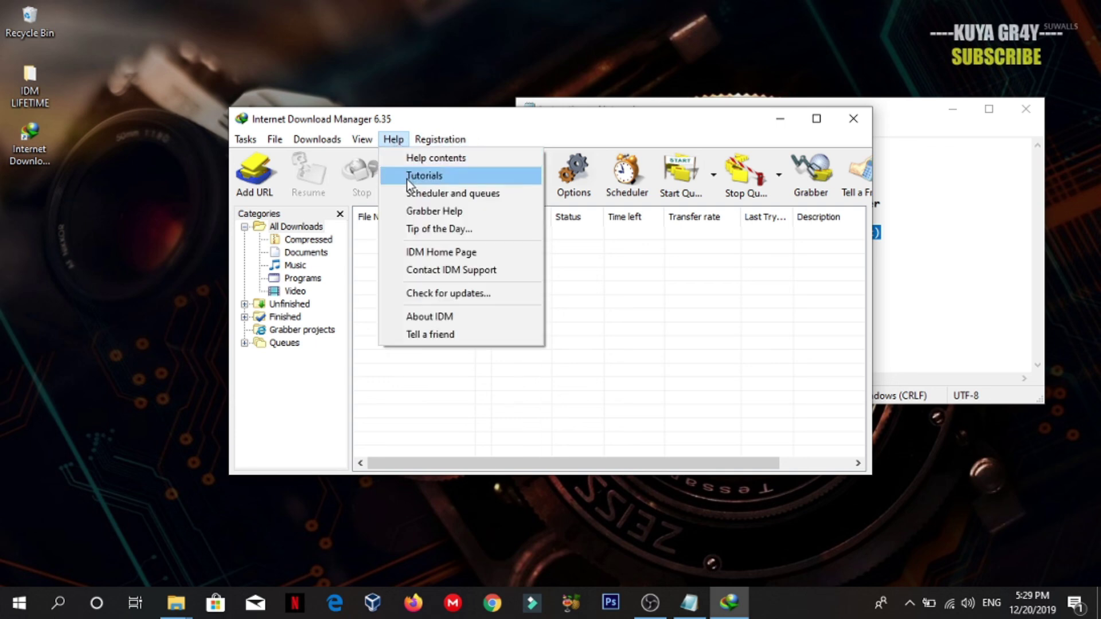
pyautogui.click(453, 319)
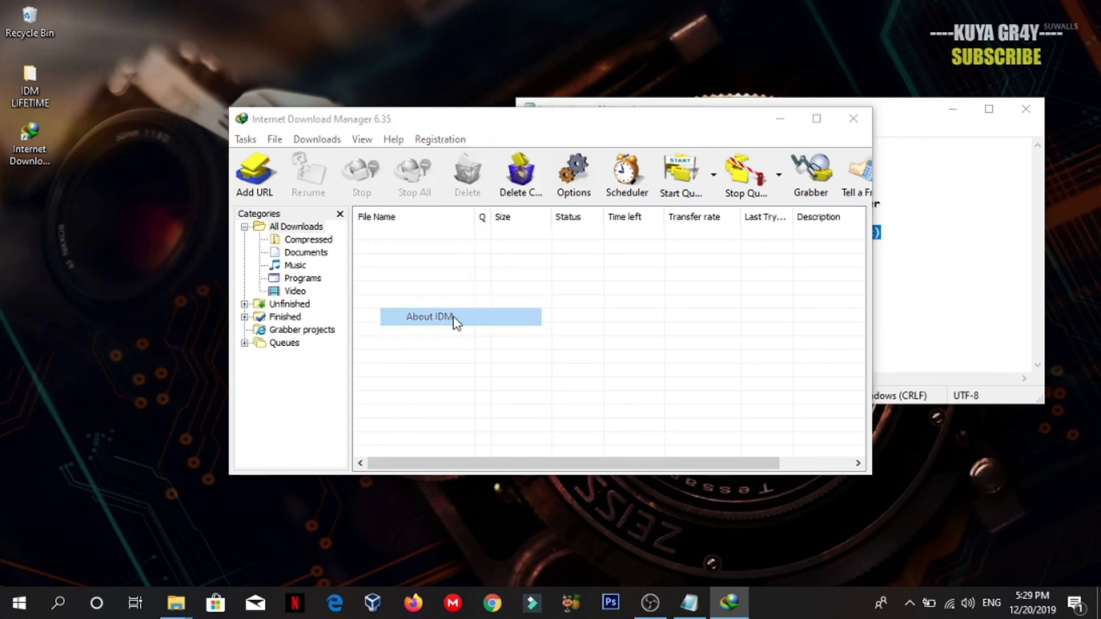